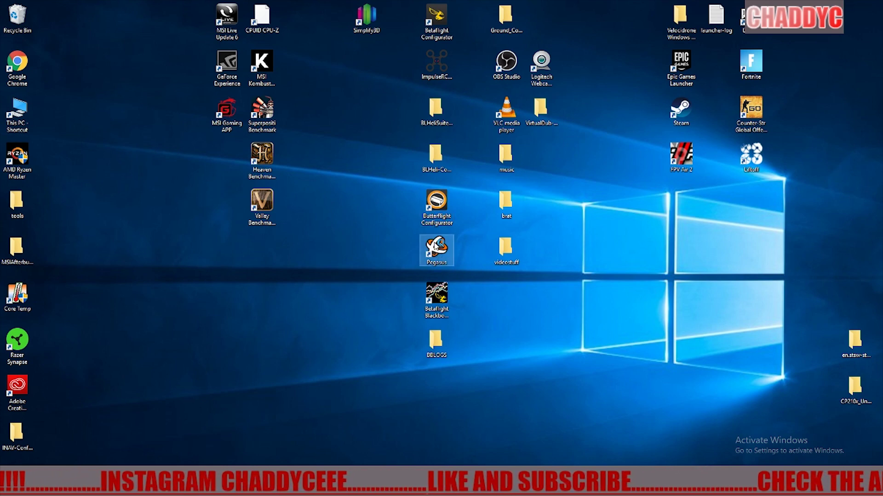
Launch Pegasus and minimise its window
double_click(434, 243)
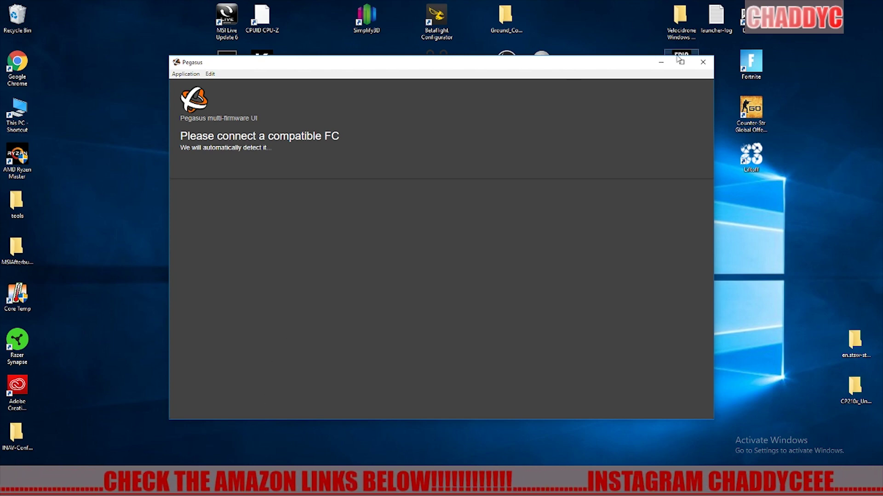
left_click(661, 64)
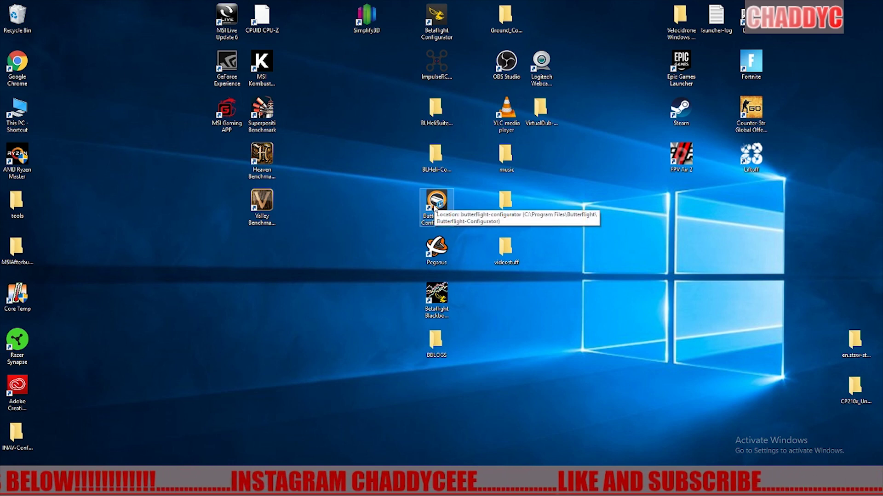
Check the firmware versions offered for the HELIOSPRING board in Butterflight Configurator's Firmware Flasher, and close the configurator
double_click(435, 207)
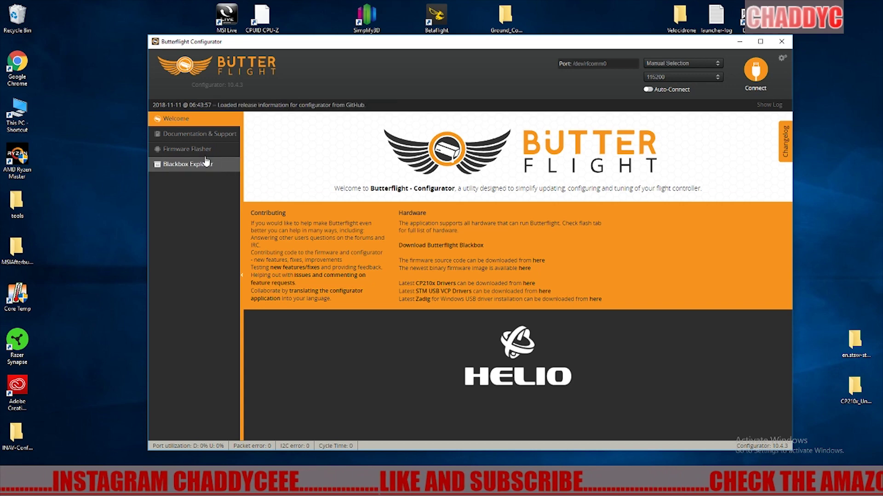
left_click(200, 151)
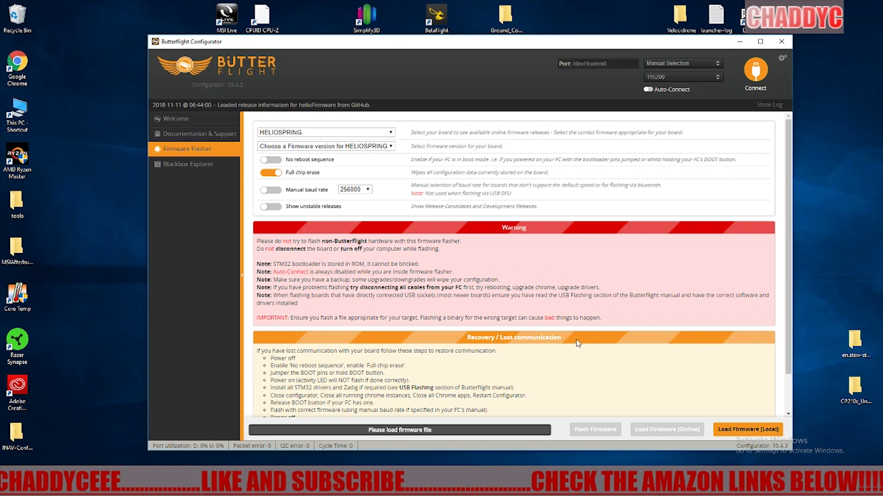
left_click(387, 148)
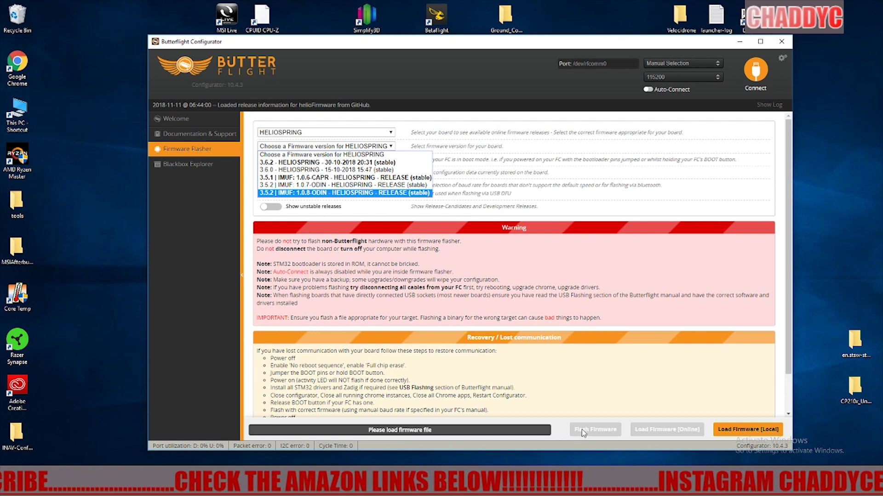
left_click(781, 41)
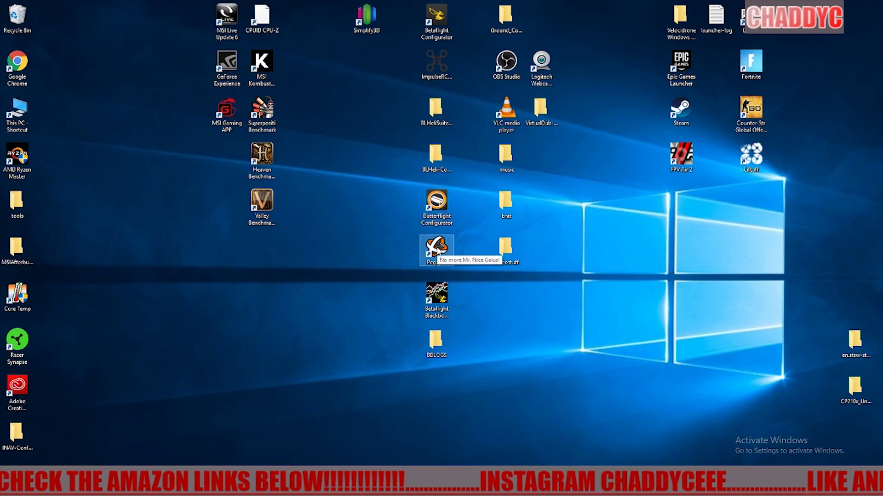
Switch to Pegasus and open the firmware version selection from the connected flight controller's version info
double_click(437, 249)
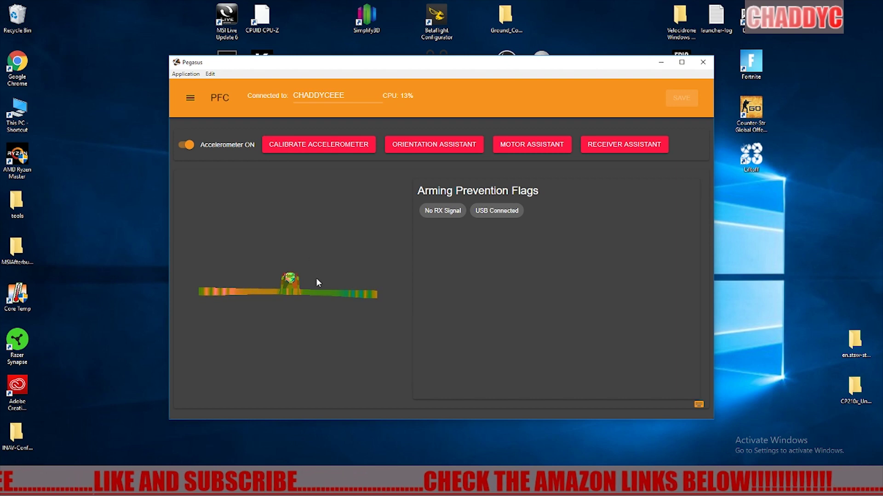
left_click(190, 99)
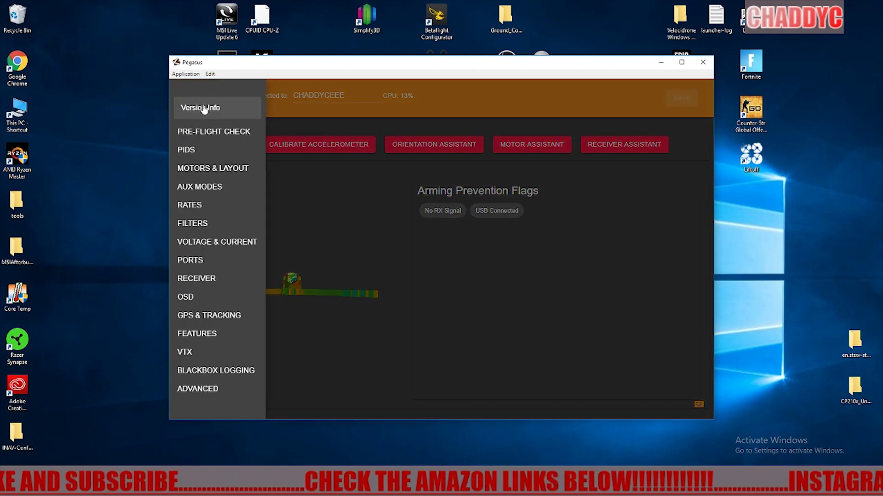
left_click(204, 108)
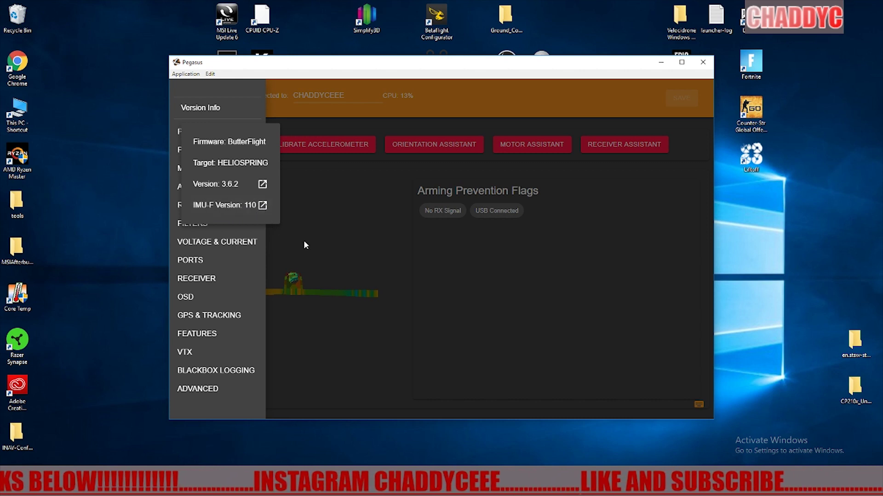
left_click(262, 185)
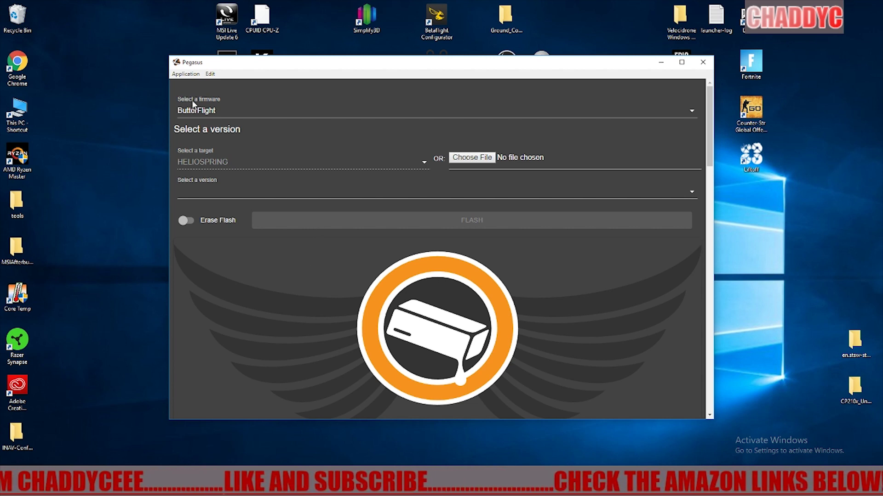
Choose the RACEFLIGHT firmware with version RaceFlightOne_3_041_002_HELIOSPRING.bin and look through its settings notes
left_click(692, 116)
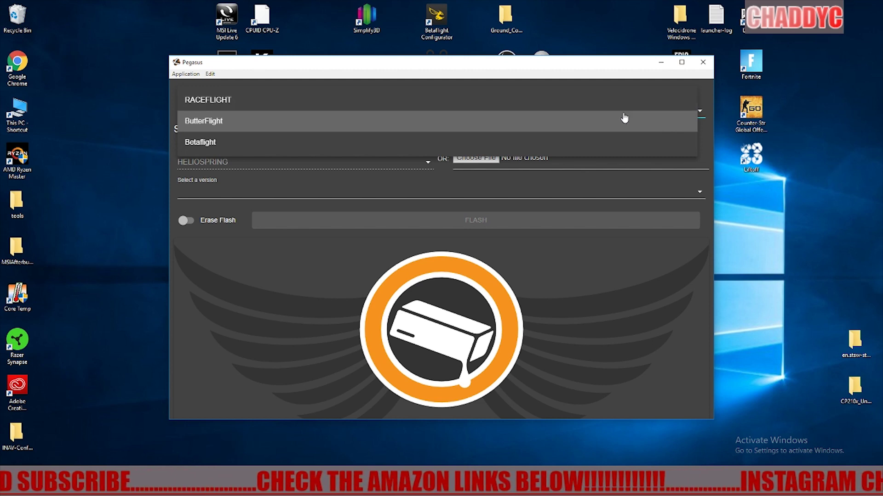
left_click(494, 98)
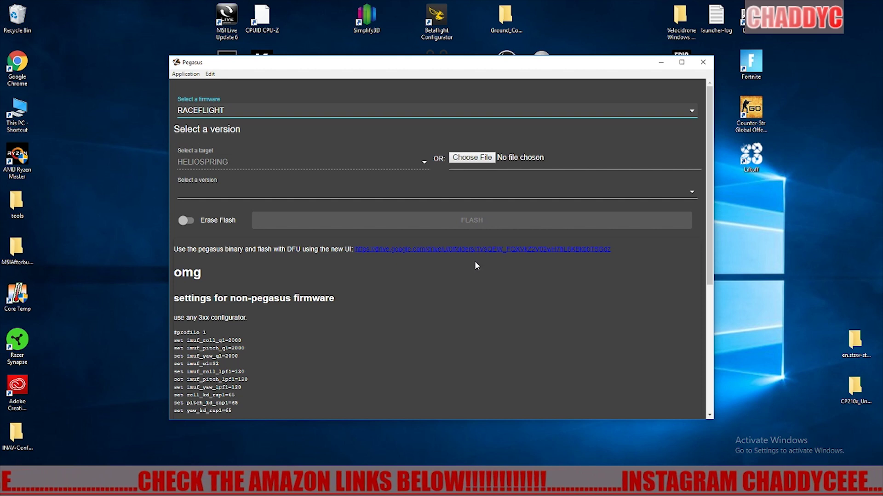
left_click(691, 192)
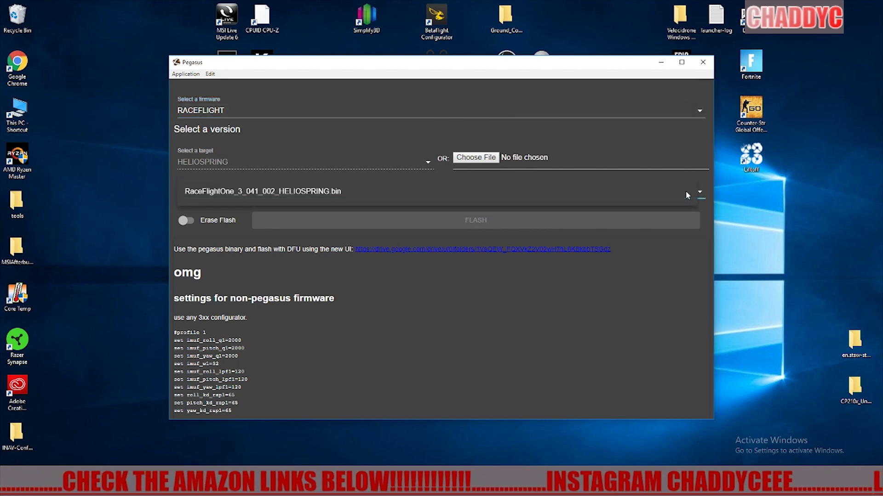
left_click(344, 197)
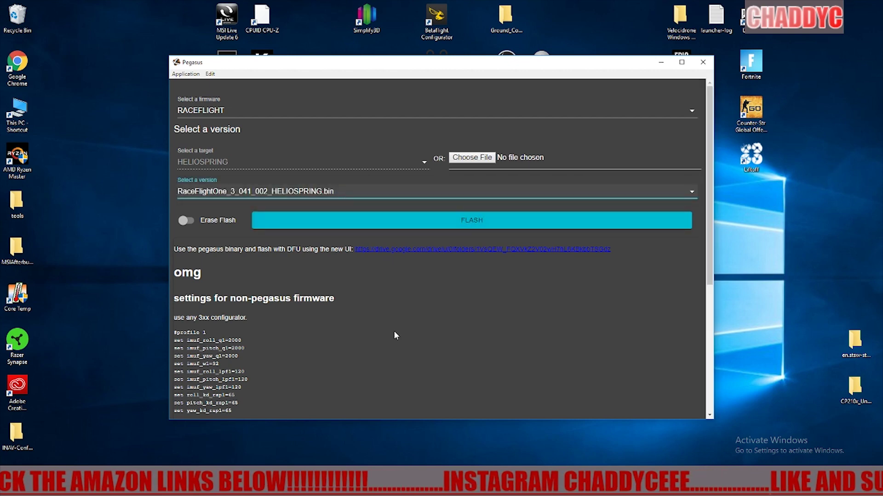
scroll(388, 329, "down", 5)
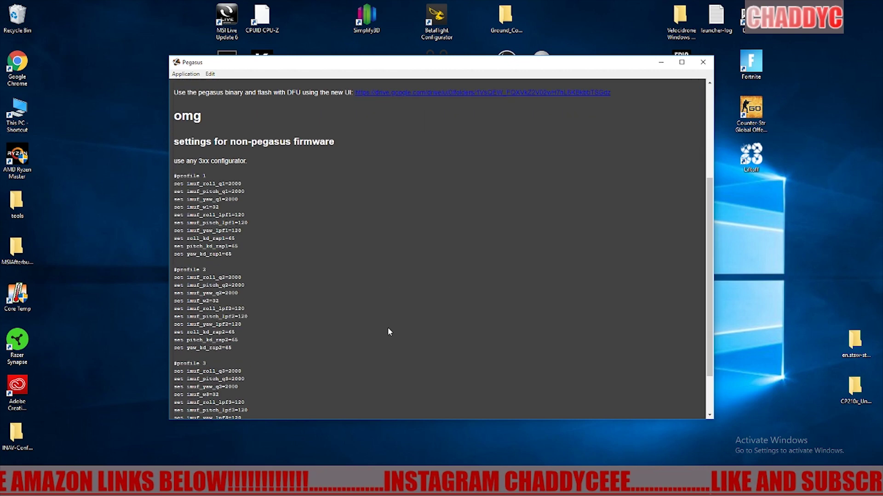
scroll(388, 328, "down", 1)
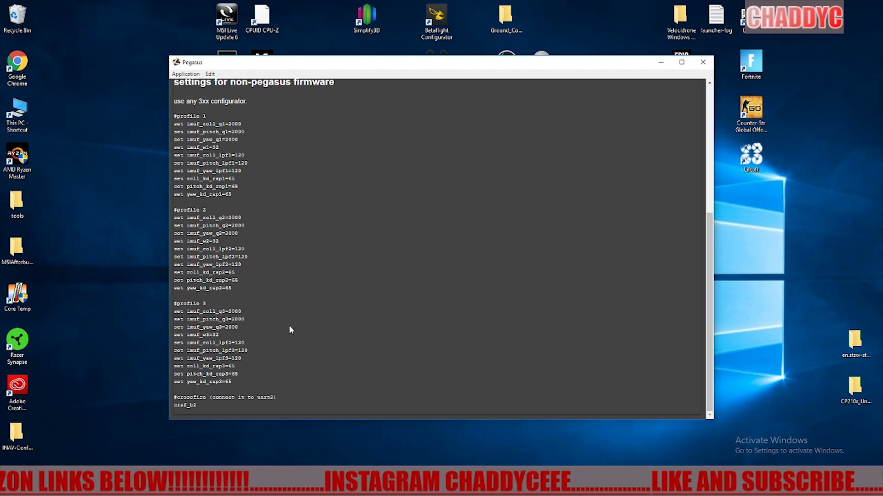
scroll(294, 339, "up", 5)
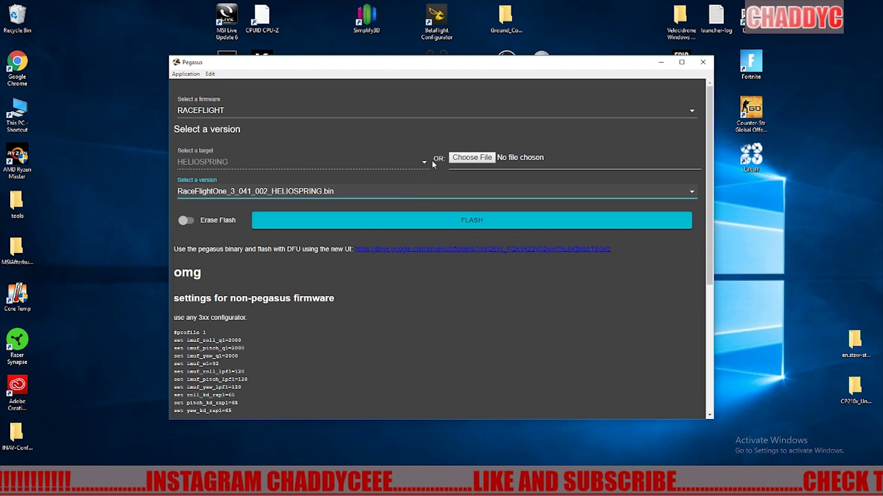
Change the firmware to Betaflight and choose version betaflight_3.5.2_HELIOSPRING.bin
left_click(690, 115)
left_click(492, 139)
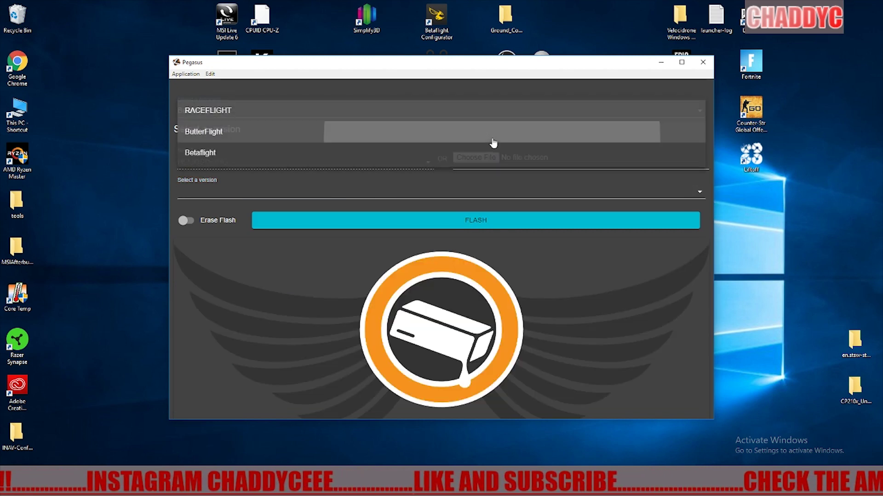
left_click(688, 111)
left_click(521, 142)
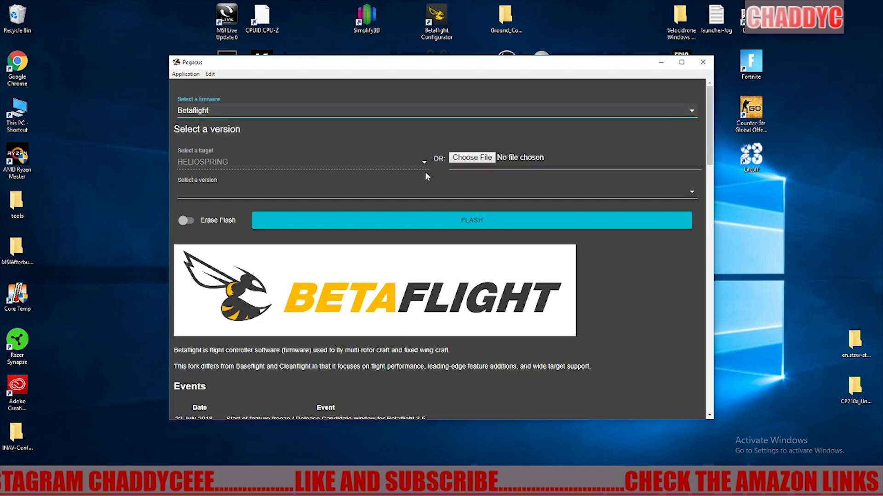
left_click(693, 195)
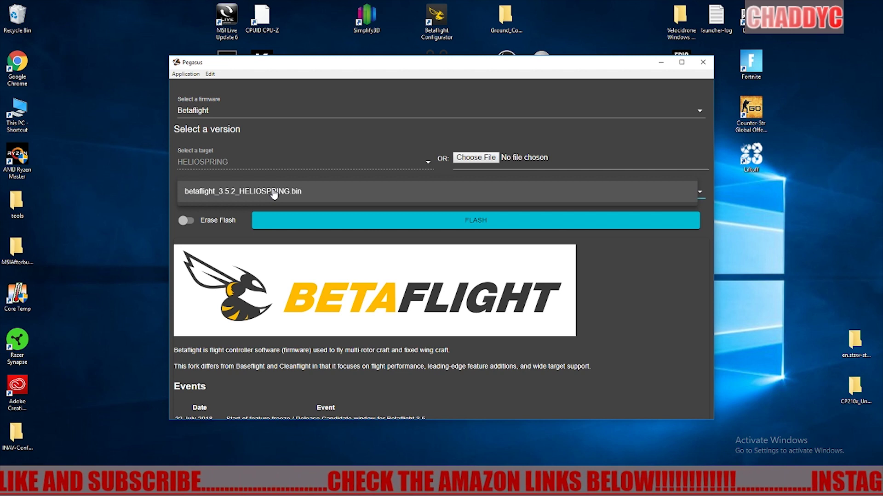
left_click(398, 193)
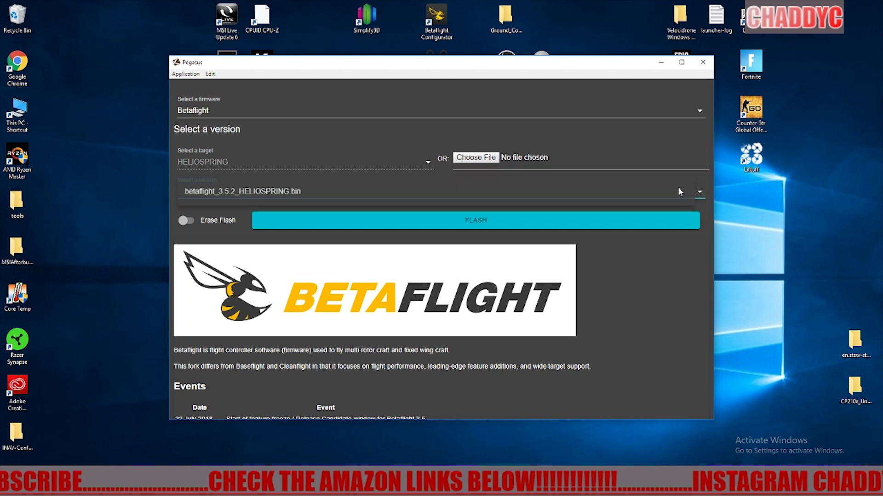
Select ButterFlight with version butterflight_3.6.2_HELIOSPRING.bin, enable Erase Flash, and flash it to the flight controller
left_click(694, 112)
left_click(573, 133)
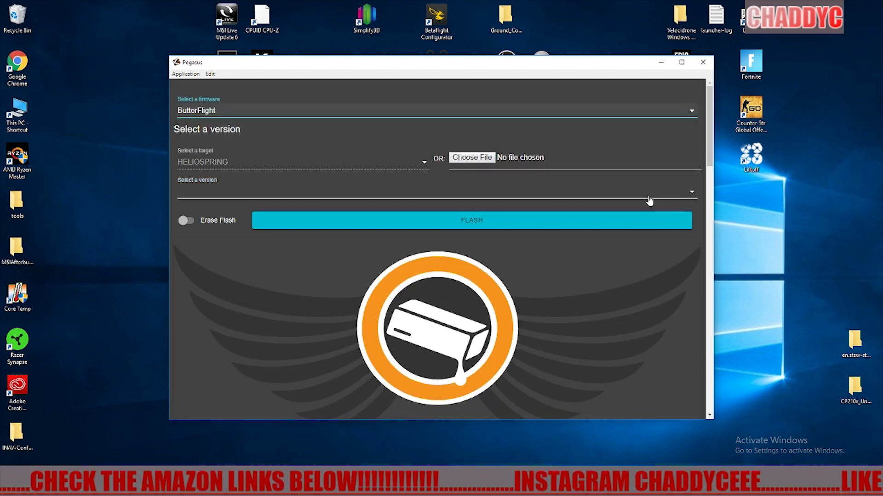
left_click(695, 190)
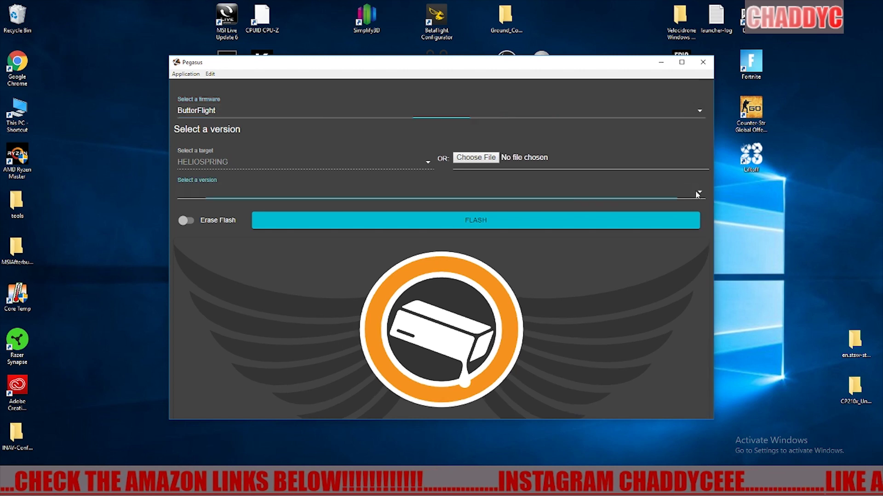
left_click(548, 192)
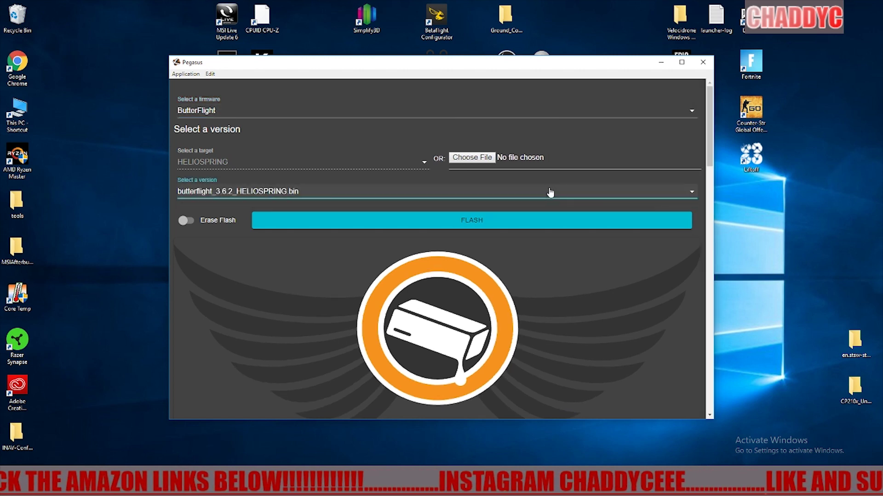
left_click(186, 221)
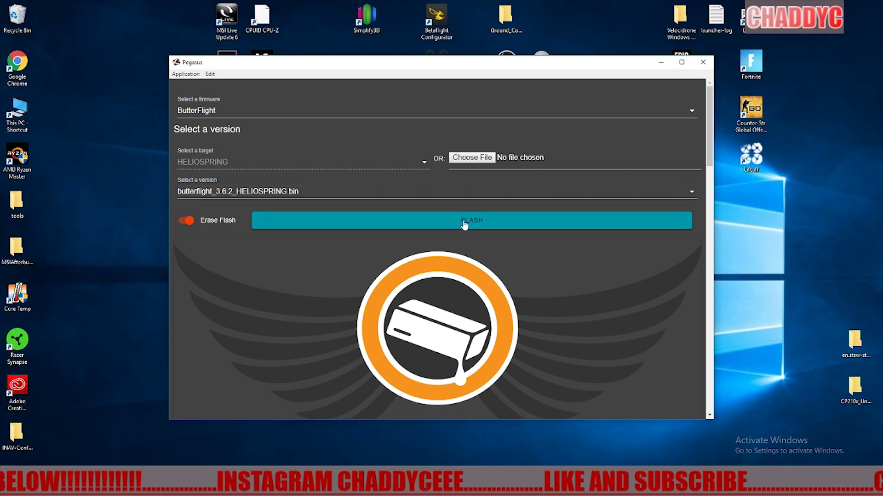
left_click(464, 223)
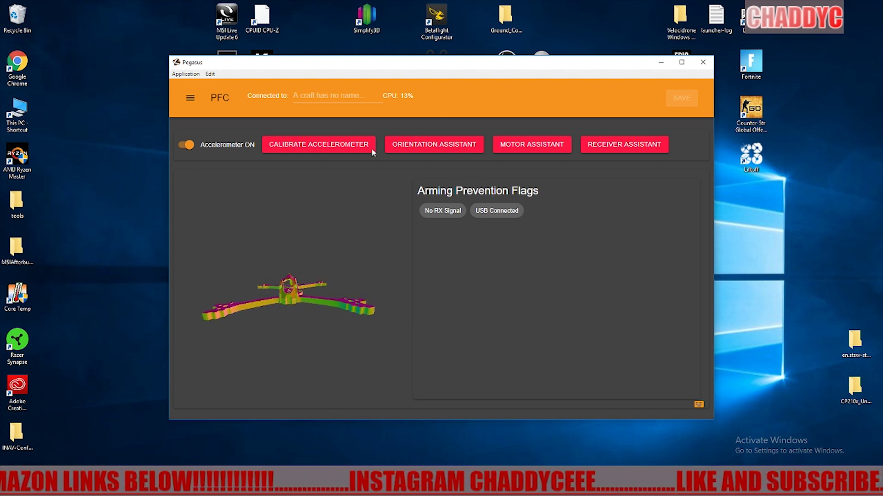
Open the IMU-F version selection from the flight controller's version info
left_click(189, 102)
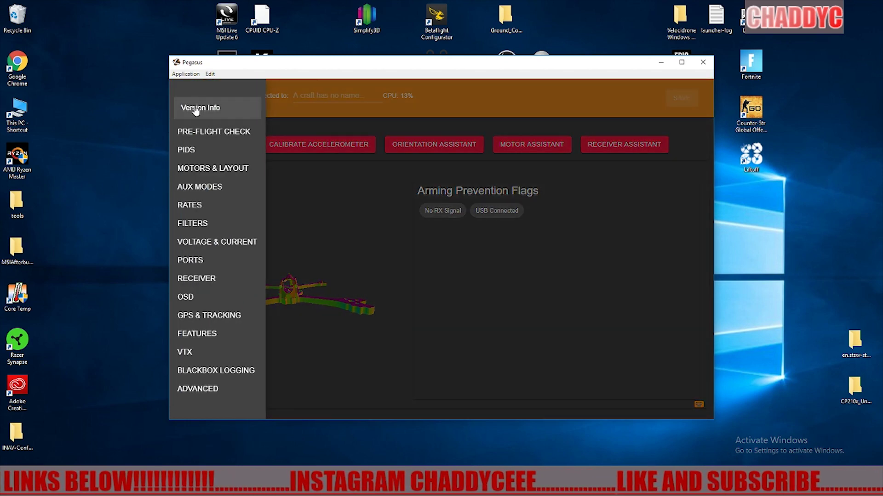
left_click(196, 108)
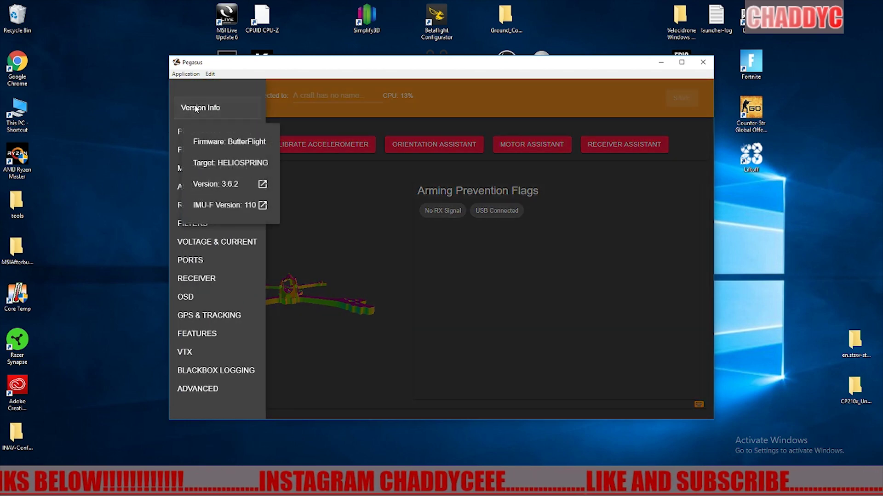
left_click(262, 206)
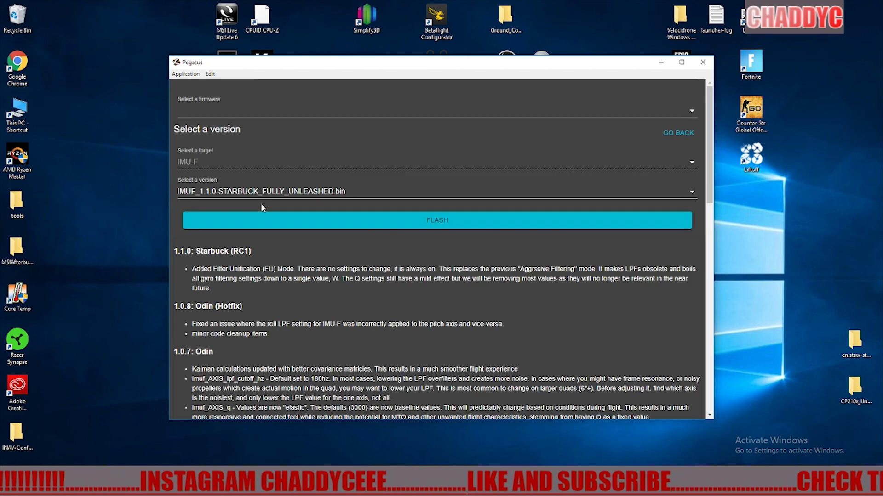
Review the available IMU-F versions and release notes, and flash IMUF_1.1.0-STARBUCK_FULLY_UNLEASHED.bin
left_click(694, 195)
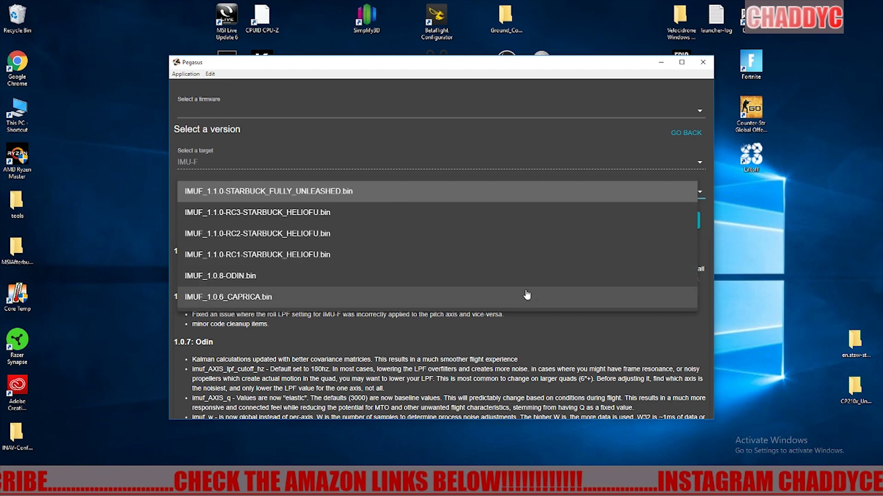
left_click(572, 144)
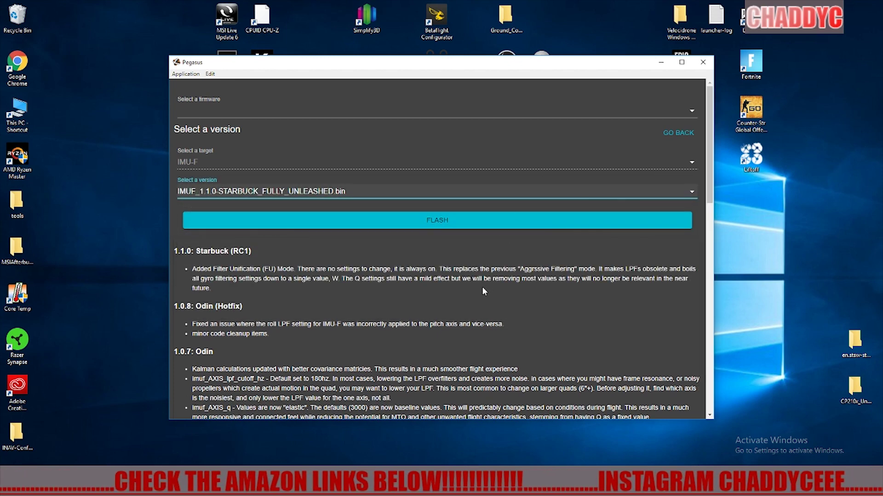
scroll(359, 312, "down", 3)
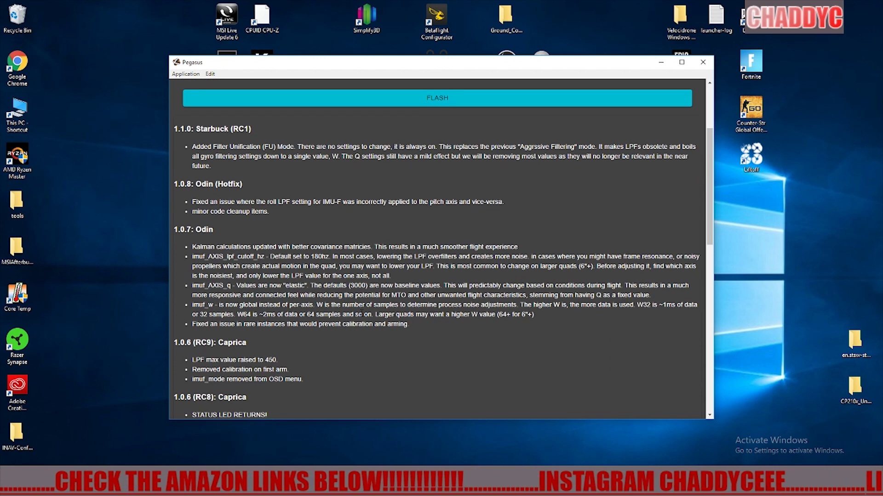
scroll(363, 312, "down", 5)
scroll(364, 312, "up", 7)
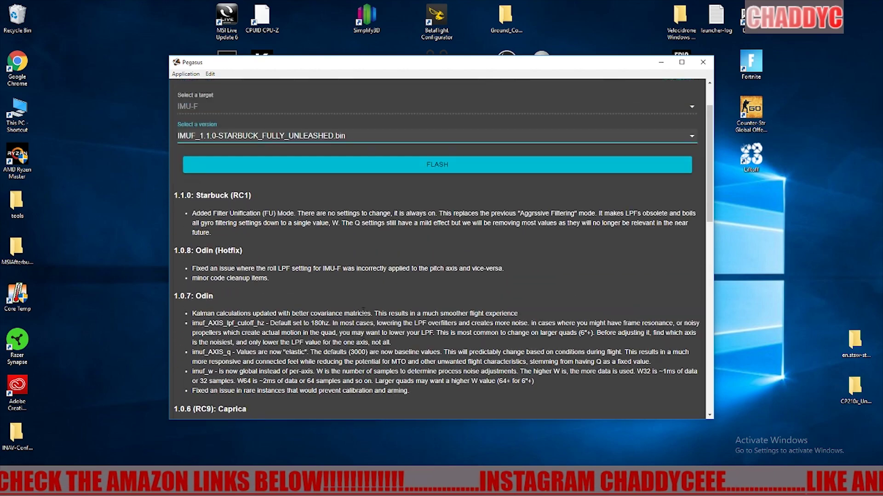
scroll(363, 312, "up", 1)
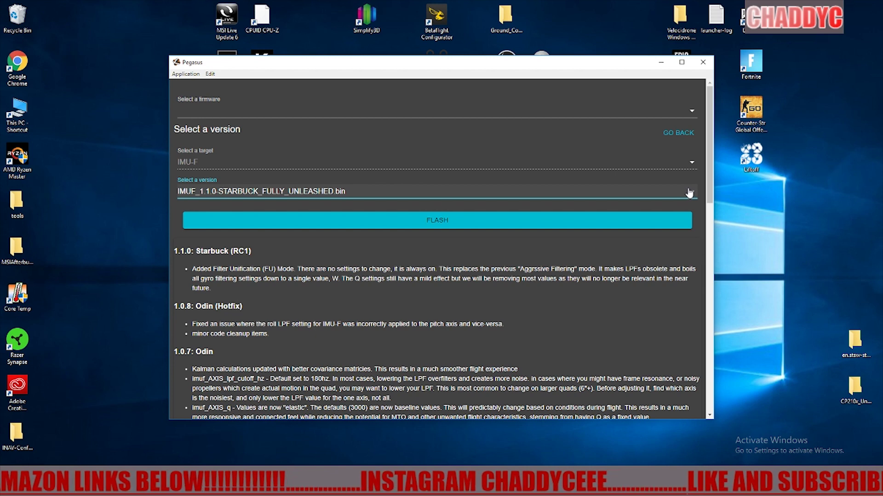
left_click(473, 229)
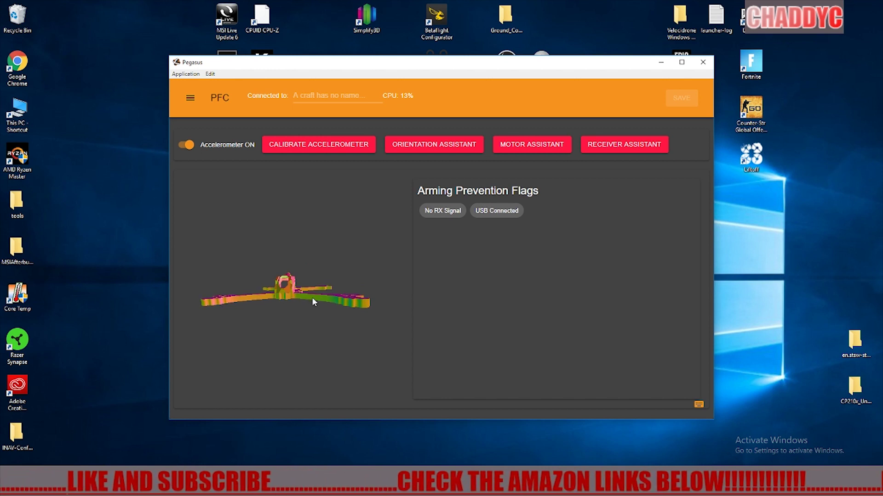
Calibrate the accelerometer and complete the Orientation Assistant with the quad laid flat and positioned on its nose
left_click(318, 146)
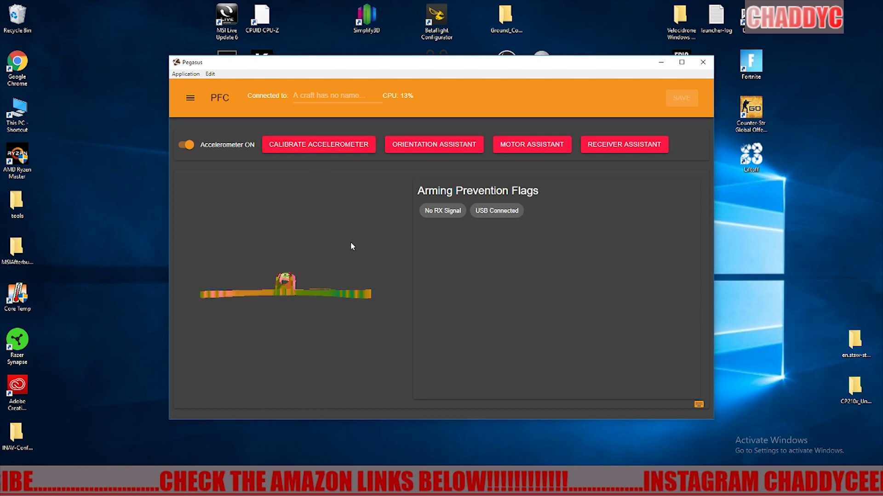
left_click(401, 151)
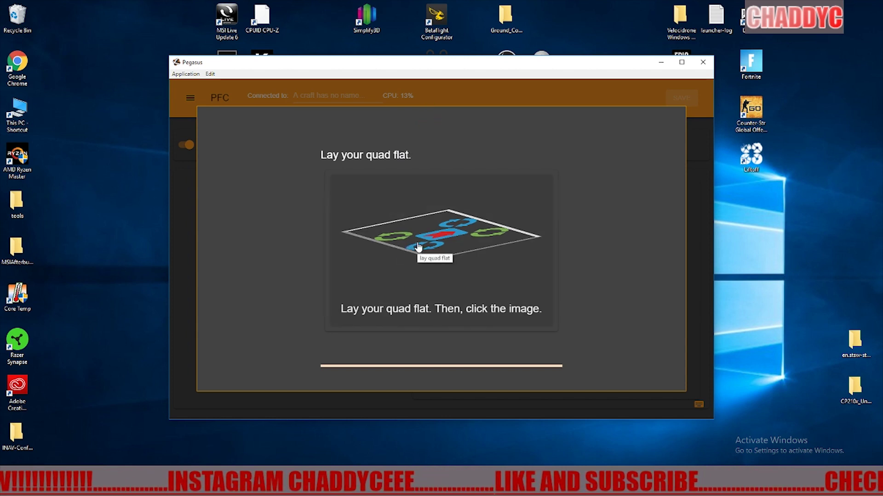
left_click(418, 248)
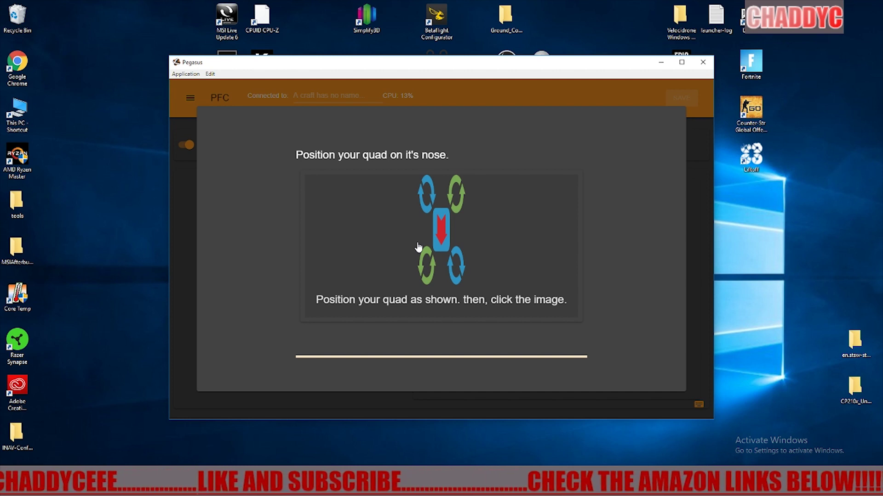
left_click(418, 248)
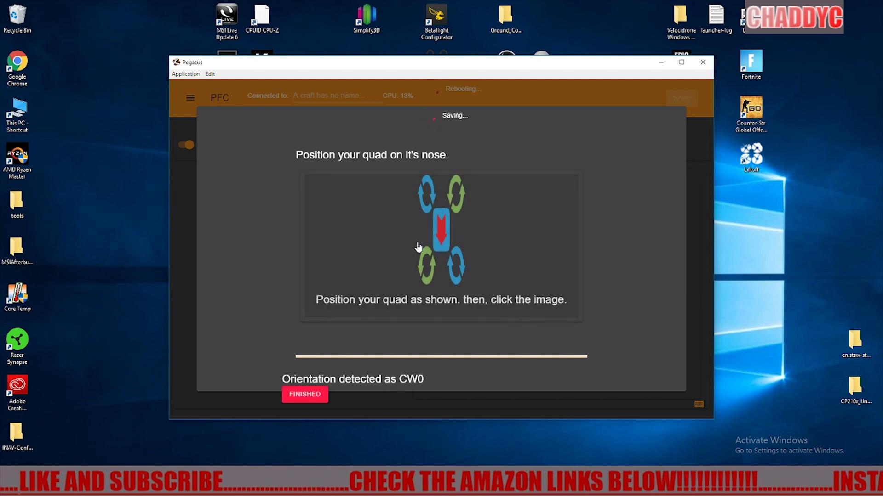
left_click(294, 394)
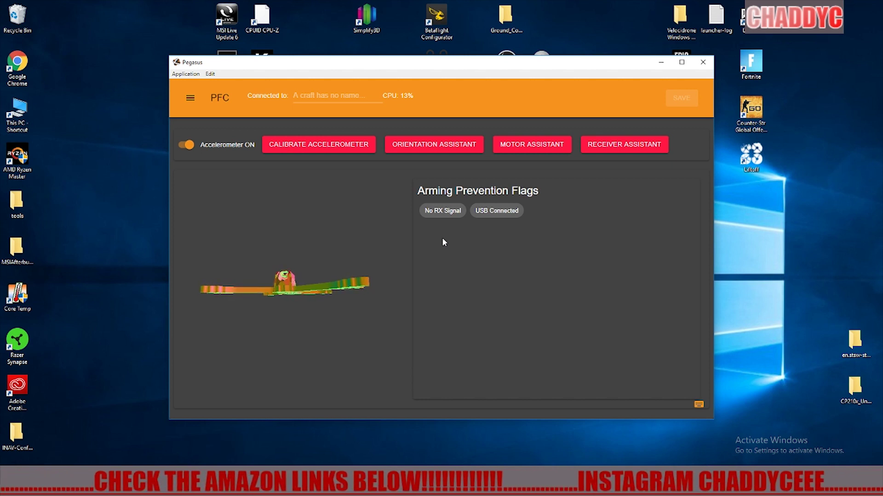
Complete the Motor Assistant with Normal prop direction, accepting the propeller warning, skipping ESC calibration and keeping the motor mapping
left_click(513, 154)
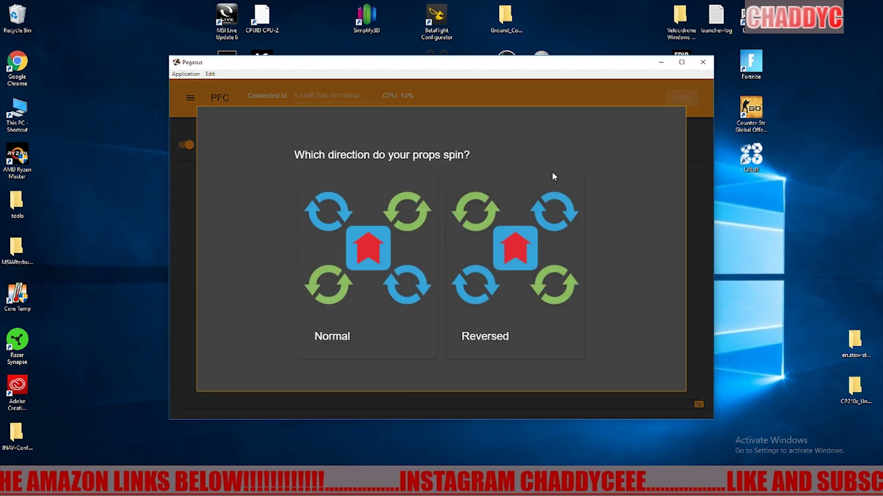
left_click(368, 250)
left_click(561, 381)
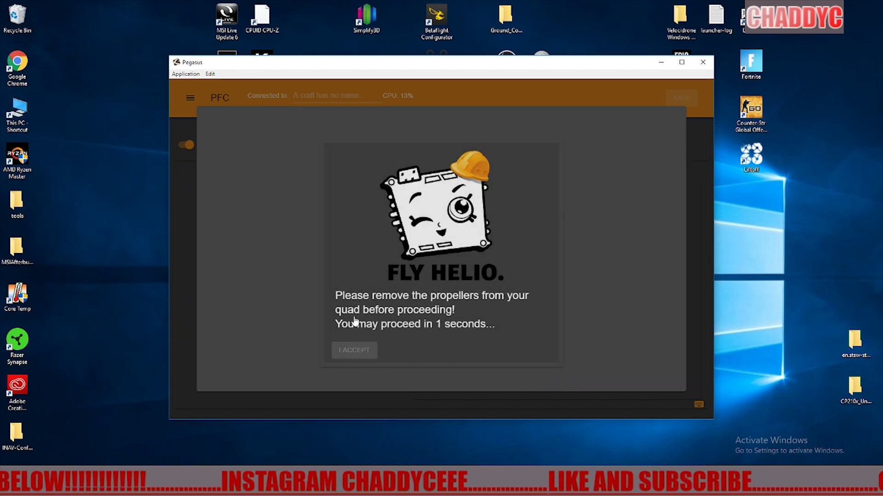
left_click(357, 351)
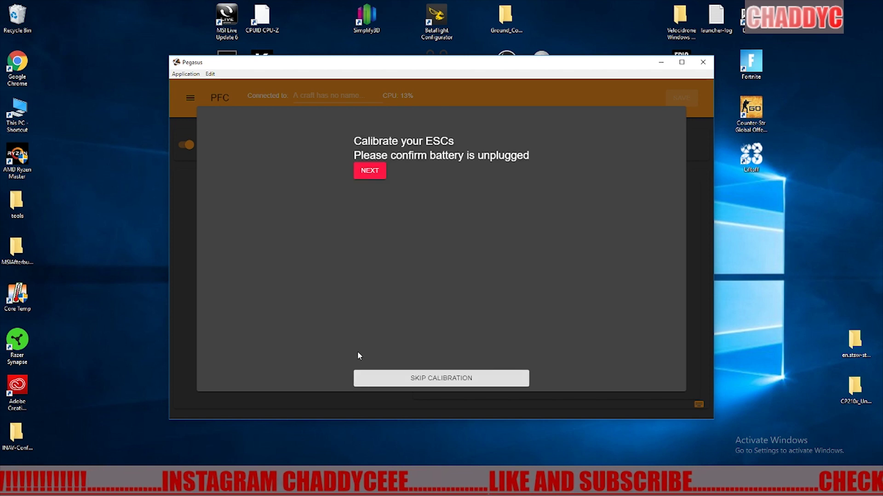
left_click(444, 378)
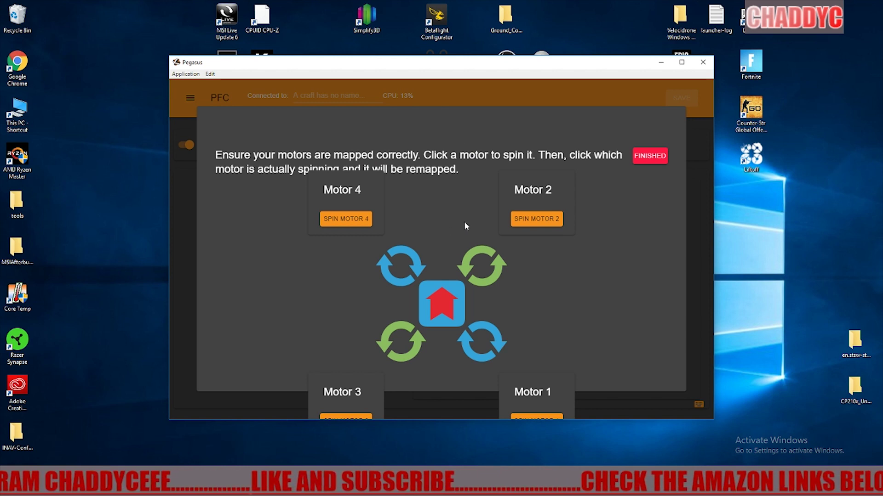
left_click(646, 156)
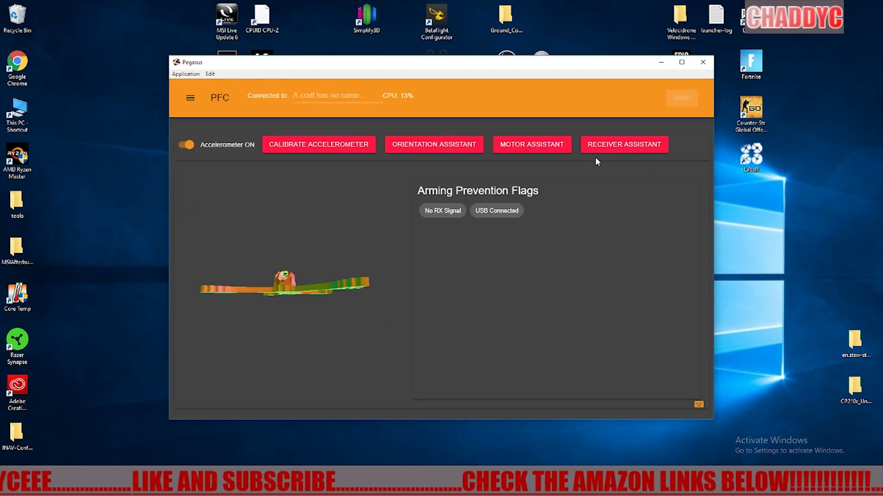
Set up the receiver as TBS Crossfire with the Receiver Assistant
left_click(609, 152)
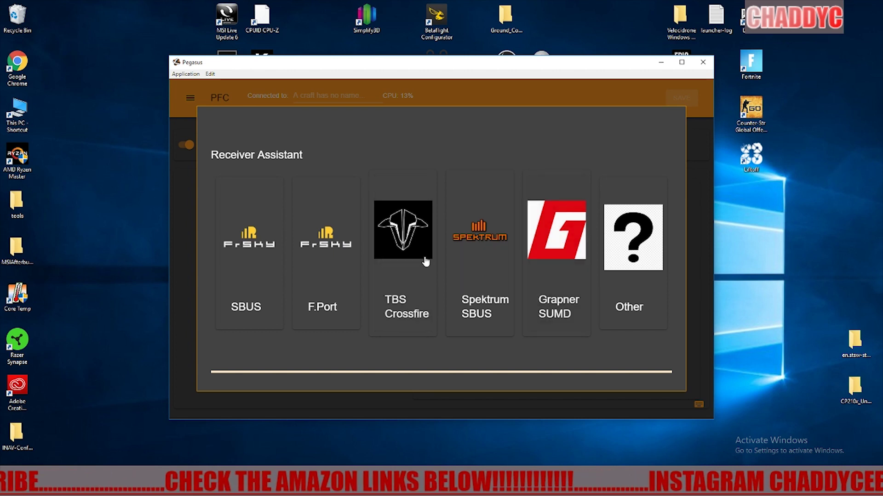
left_click(405, 260)
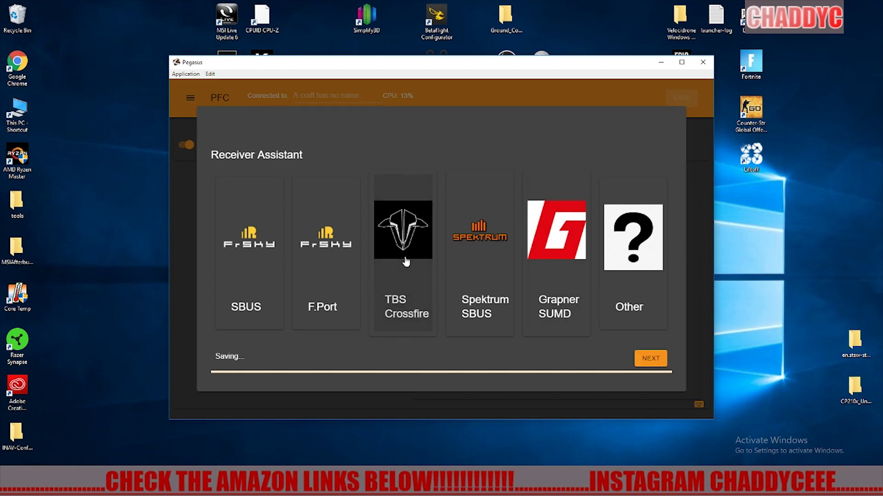
left_click(649, 361)
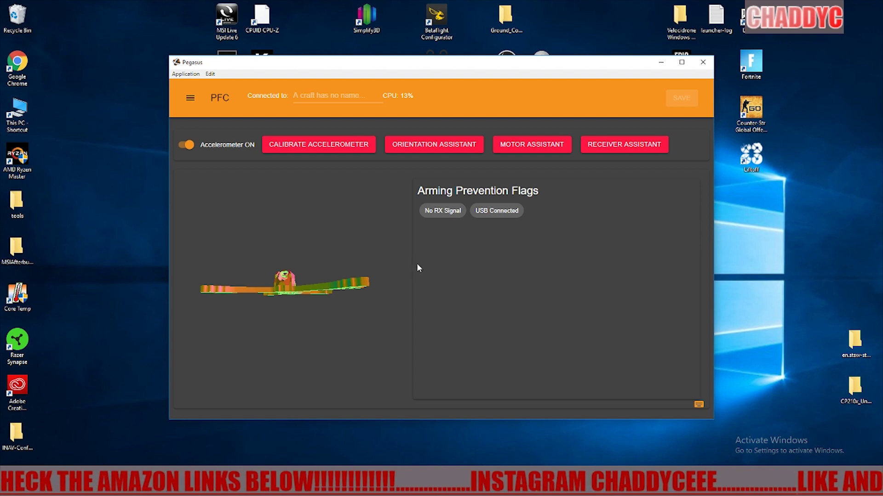
Name the craft CHADDYCEEE and save the change to the flight controller
left_click(306, 94)
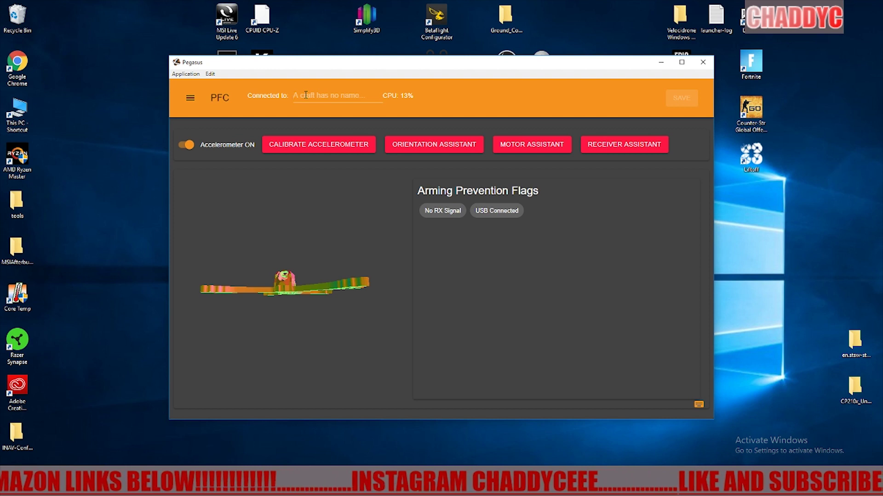
type("ch")
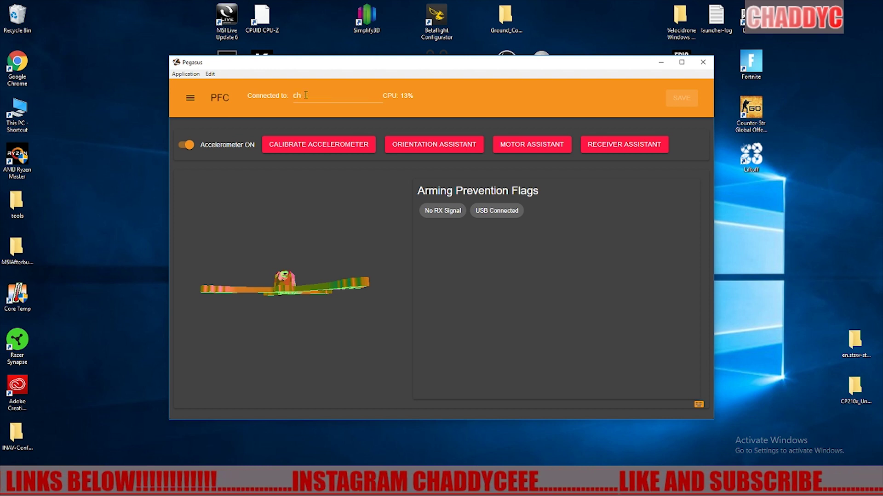
key("BackSpace")
key("BackSpace")
type("CHADDYC")
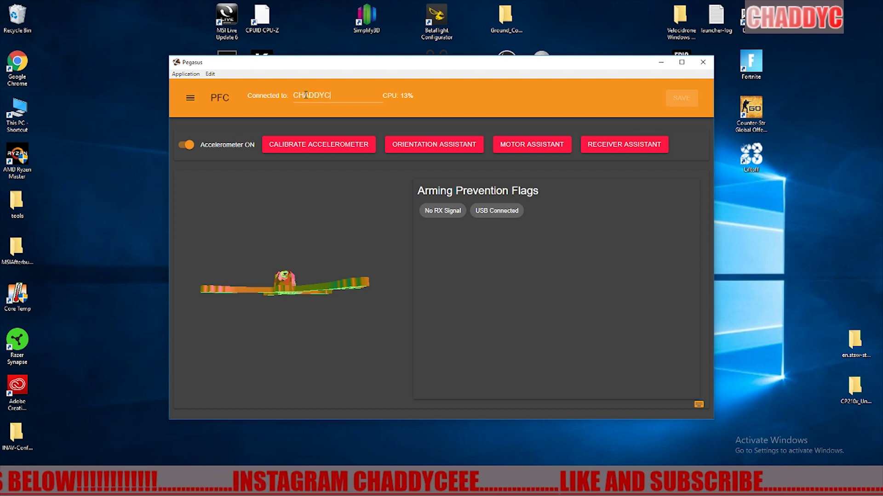
type("EEE")
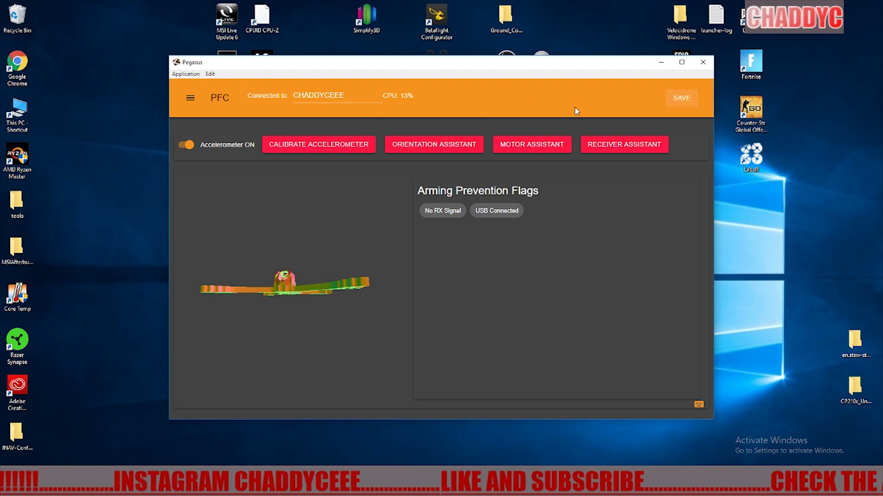
left_click(679, 99)
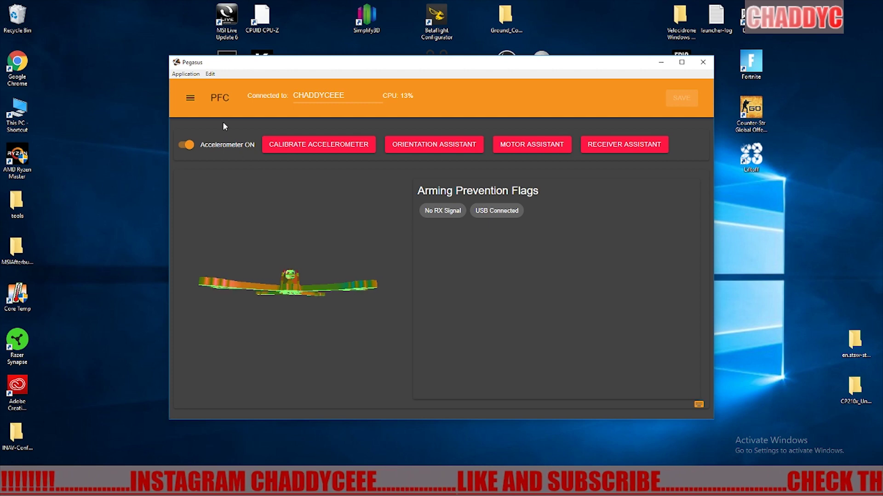
Check the installed firmware, target and IMU-F version in the flight controller's version info
left_click(190, 98)
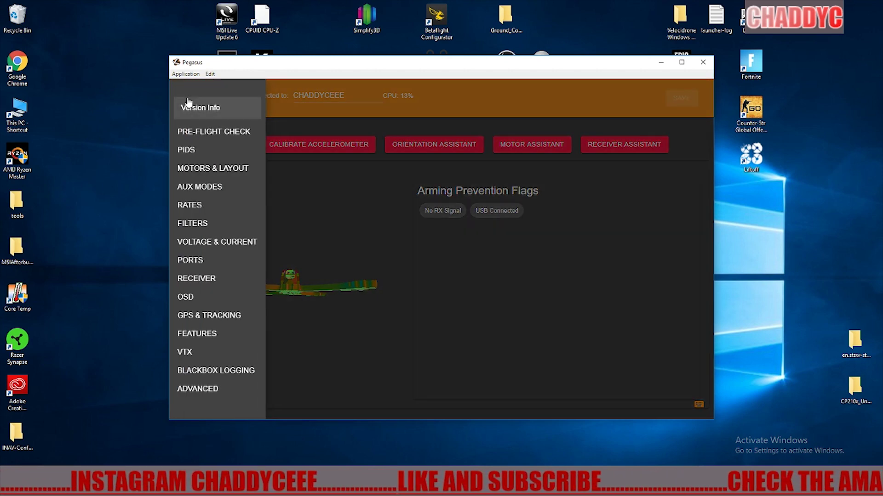
left_click(213, 108)
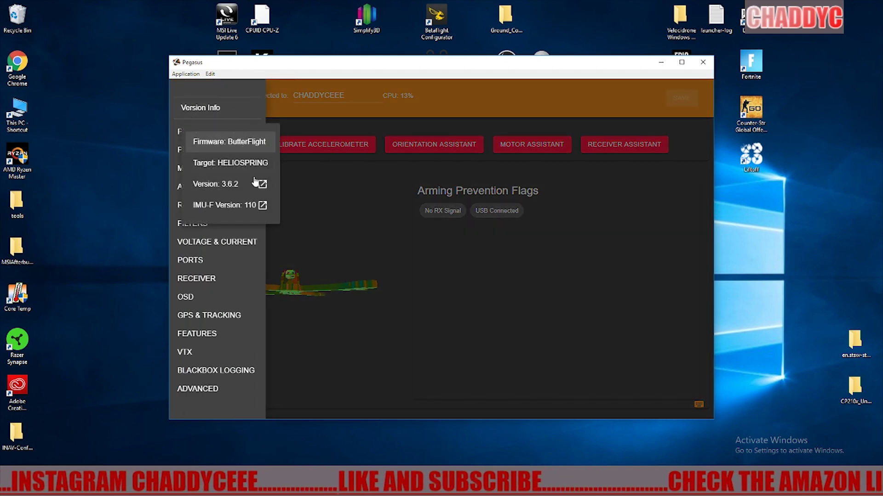
left_click(215, 107)
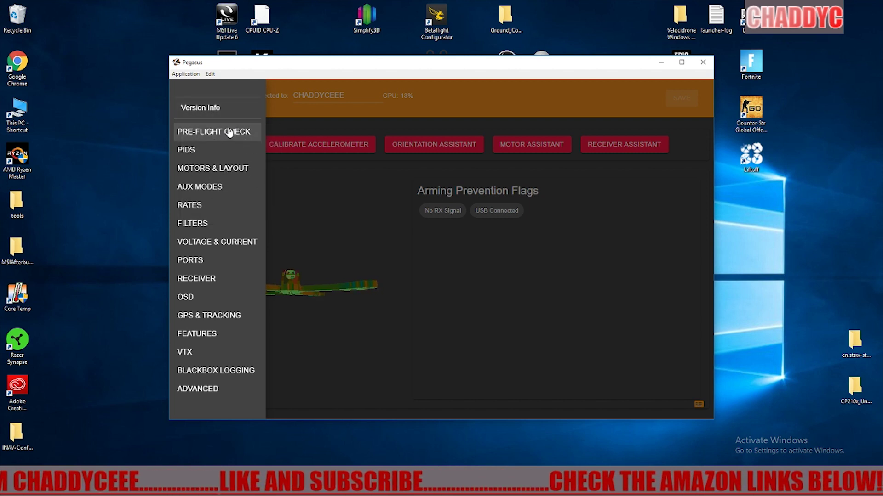
Review the PID profile's loop rates, gains and feed-forward settings, and check the TPA Style setting
left_click(185, 151)
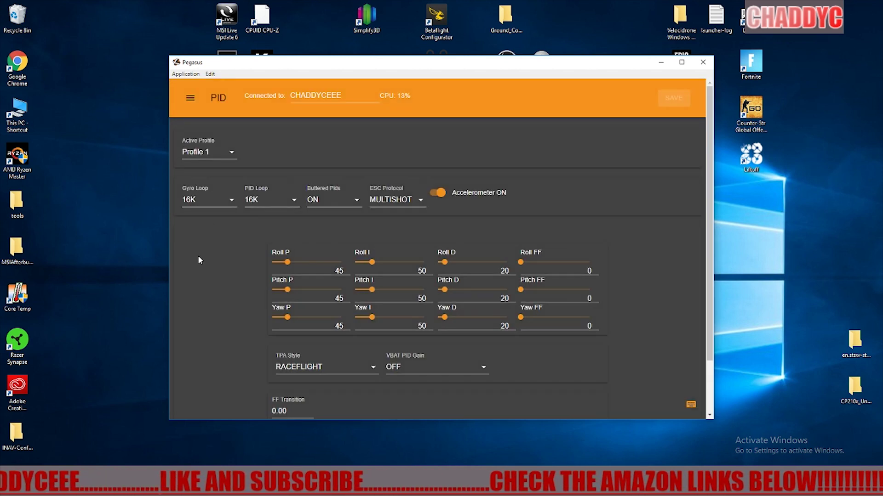
scroll(210, 261, "down", 3)
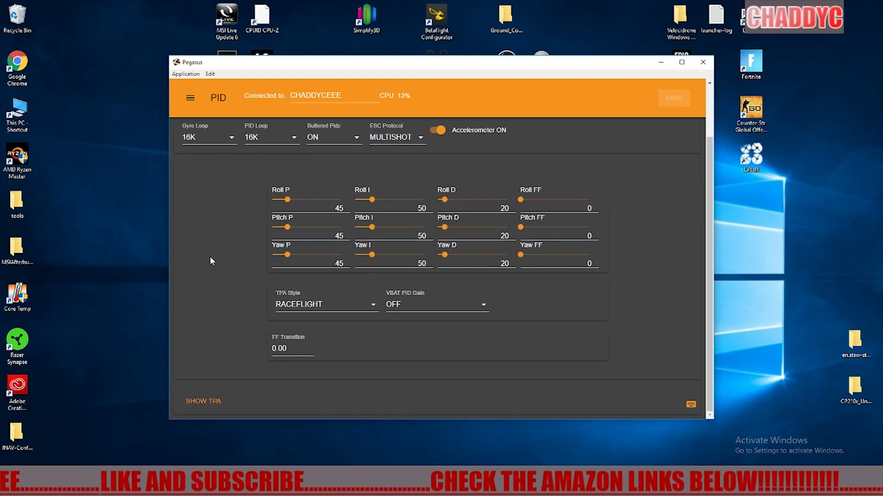
scroll(209, 260, "up", 3)
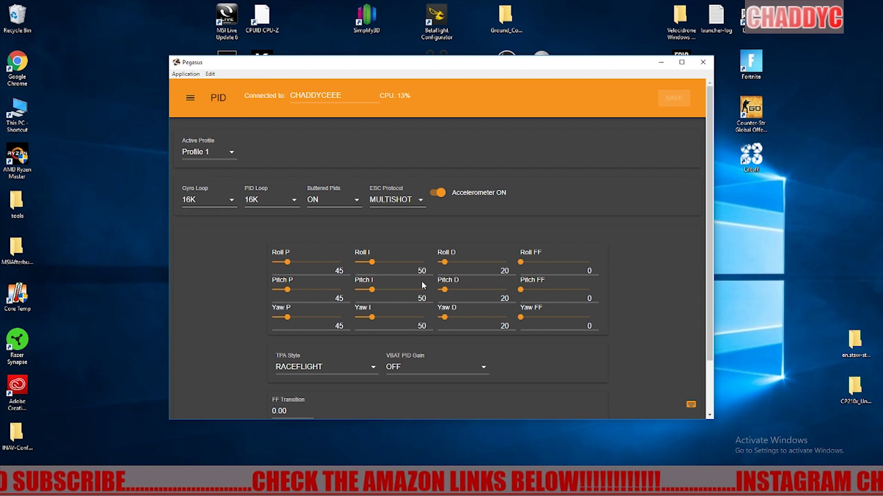
scroll(413, 326, "down", 3)
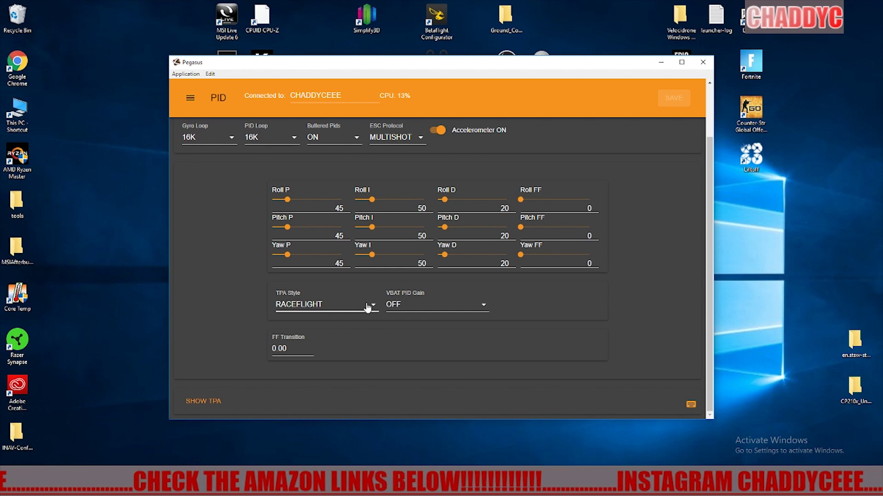
left_click(368, 305)
left_click(356, 318)
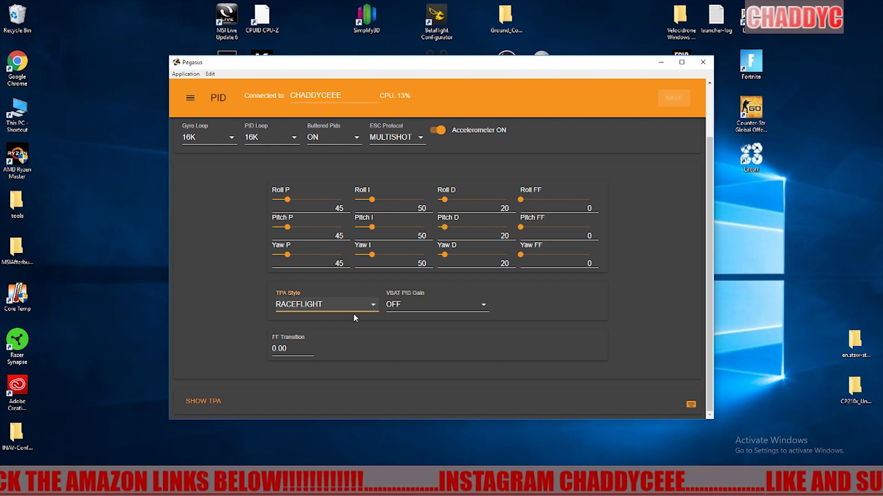
scroll(241, 275, "up", 2)
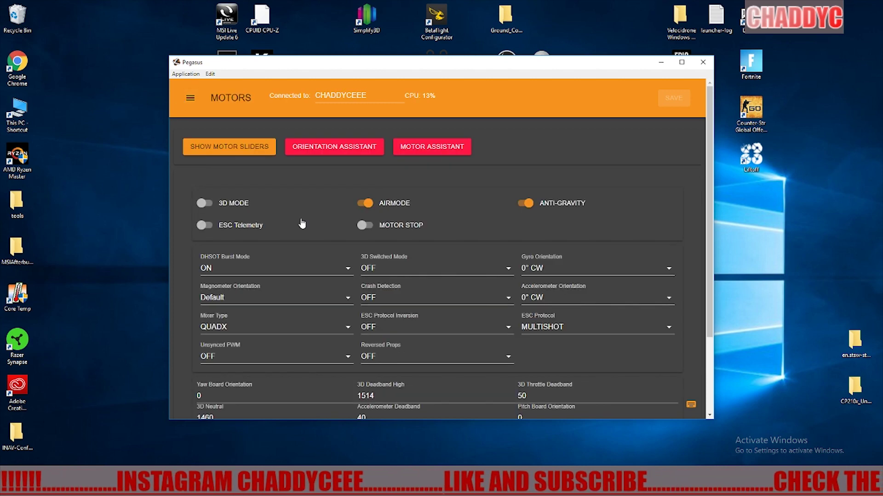
Review the motor and layout settings, from the mode toggles and ESC protocol to the throttle and deadband values
scroll(302, 224, "down", 2)
scroll(302, 224, "down", 1)
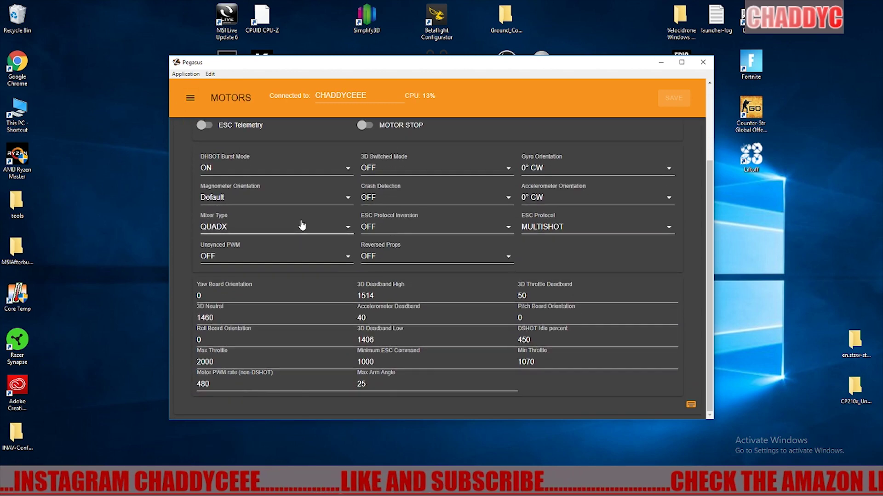
scroll(302, 225, "up", 3)
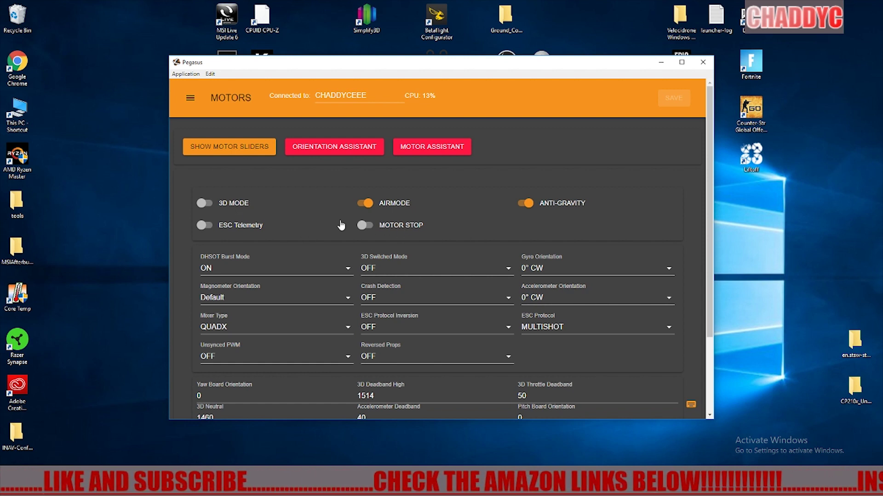
Open the aux modes and look through the flight modes available for Aux id 1
left_click(190, 97)
left_click(376, 249)
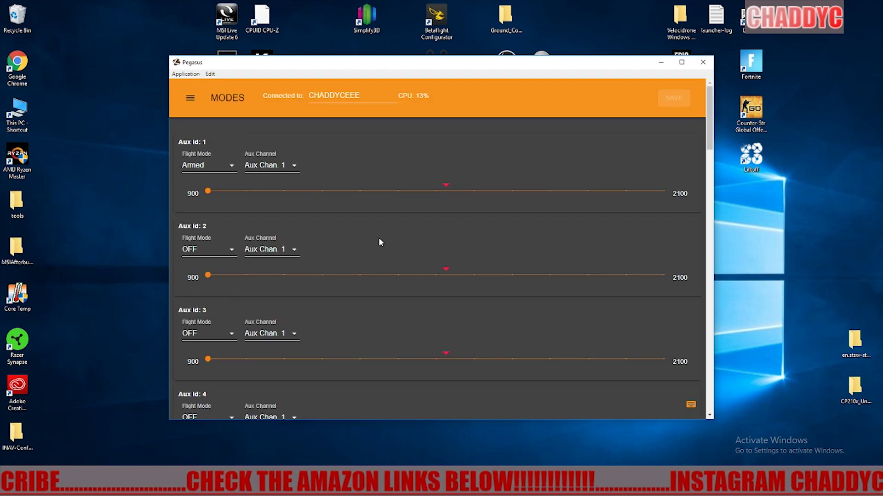
left_click(232, 170)
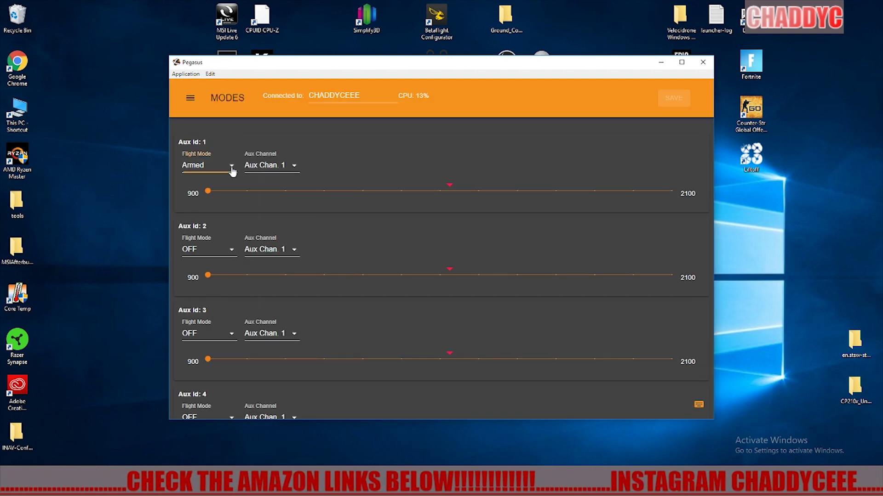
scroll(246, 230, "down", 8)
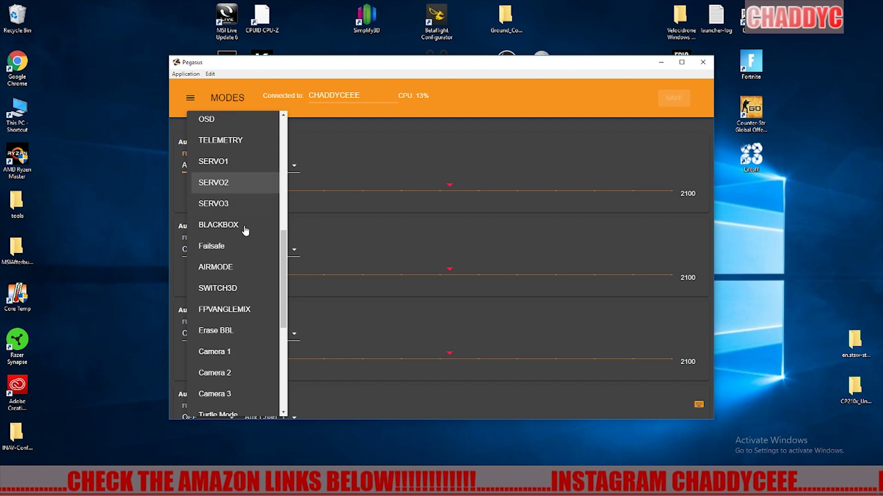
scroll(246, 230, "down", 3)
scroll(246, 232, "up", 11)
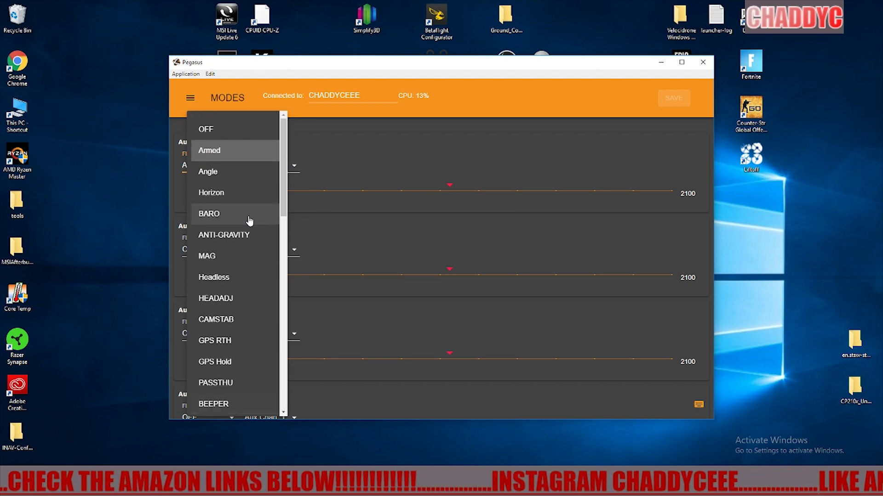
left_click(315, 175)
Keep Aux id 1 on Aux Chan. 1 and set its Armed range to a short span starting at 900
left_click(292, 167)
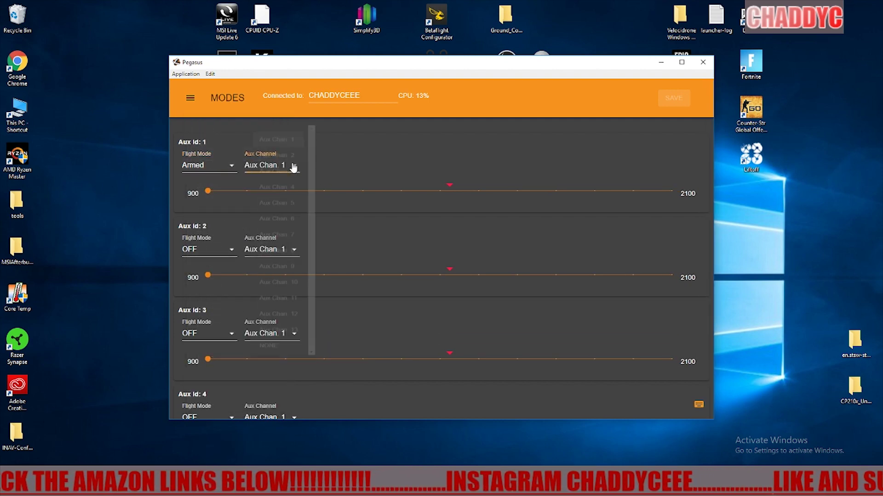
left_click(368, 152)
left_click_drag(208, 192, 664, 192)
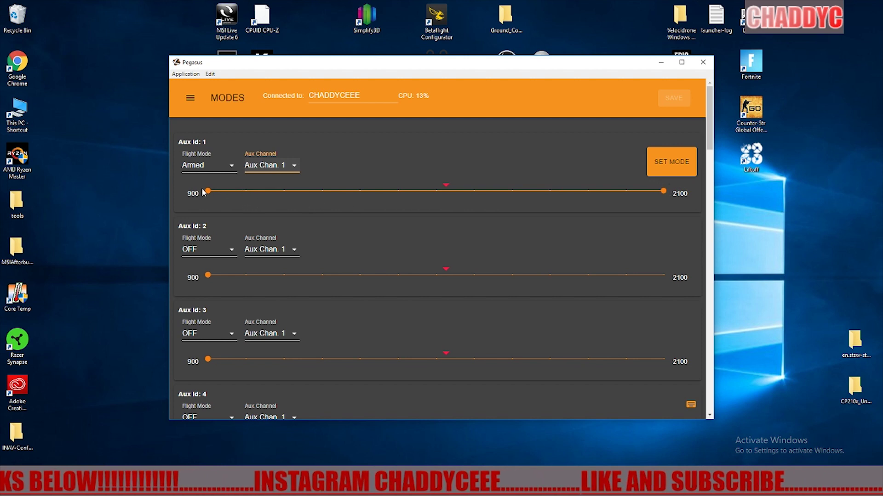
left_click_drag(221, 193, 184, 196)
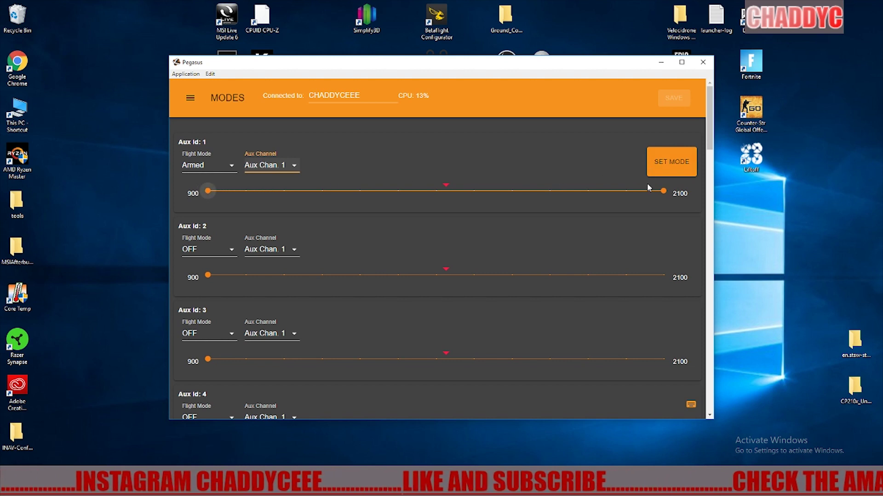
left_click_drag(662, 195, 208, 193)
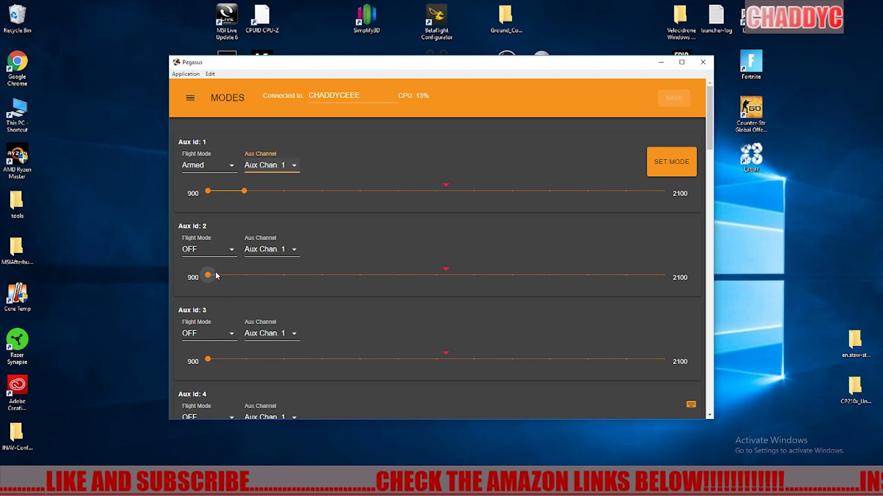
Give Aux id 2 a short activation range starting at 900, matching the span of Aux id 1
left_click_drag(210, 279, 321, 275)
left_click_drag(243, 278, 218, 273)
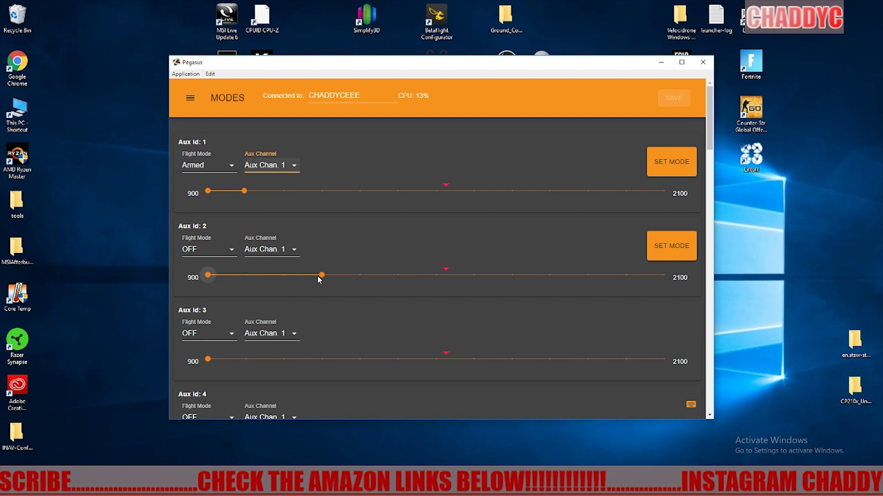
left_click_drag(322, 277, 244, 276)
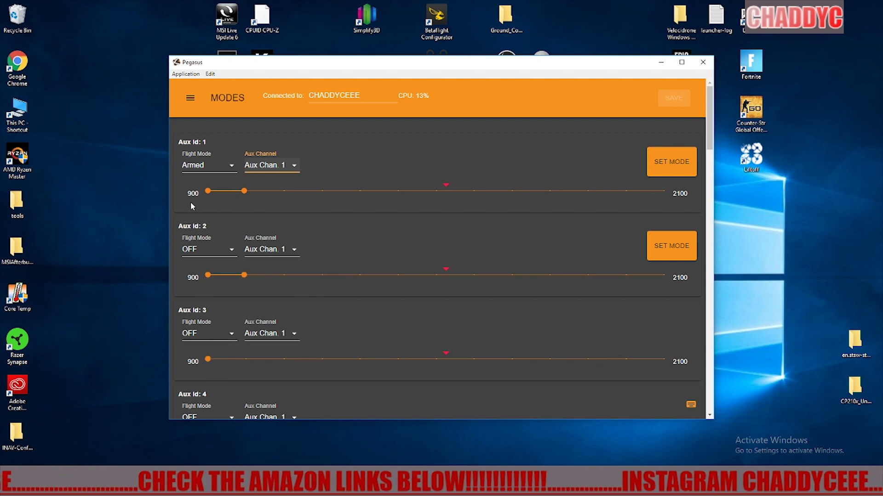
Glance at the filter settings, then review the rates for Profile 1 and check the available Rate Style options
left_click(191, 98)
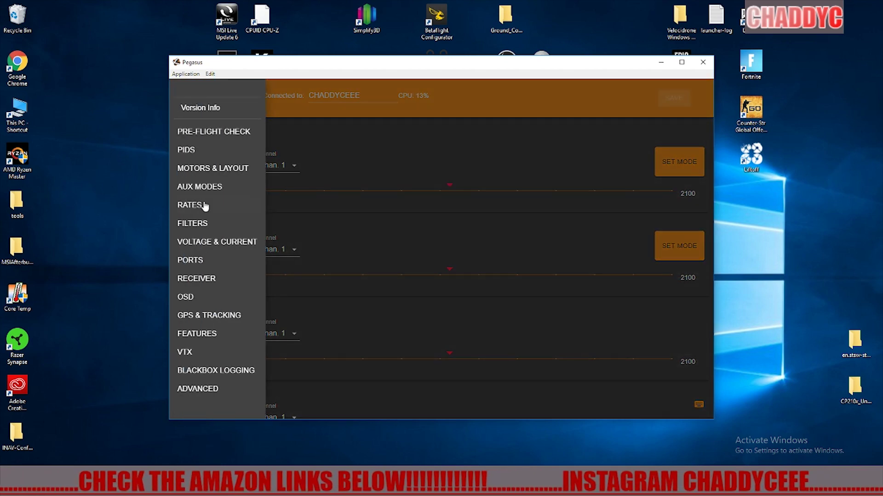
left_click(203, 222)
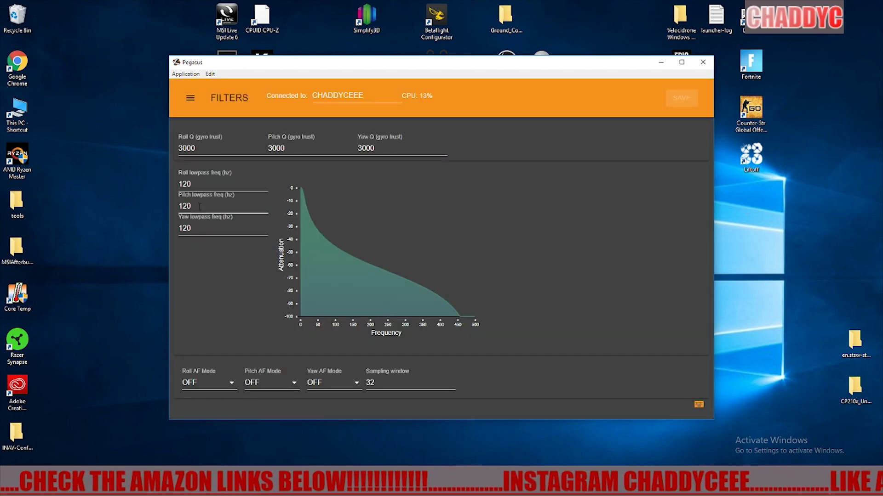
left_click(189, 104)
left_click(200, 203)
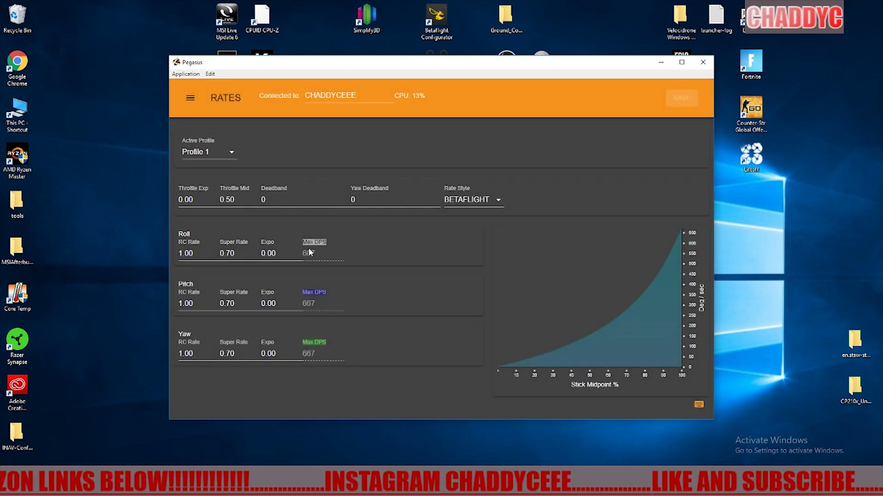
left_click(492, 199)
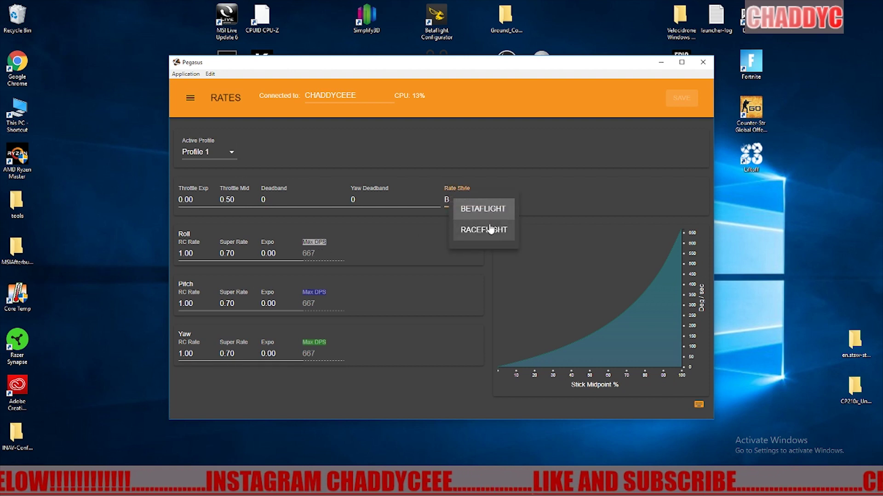
left_click(418, 238)
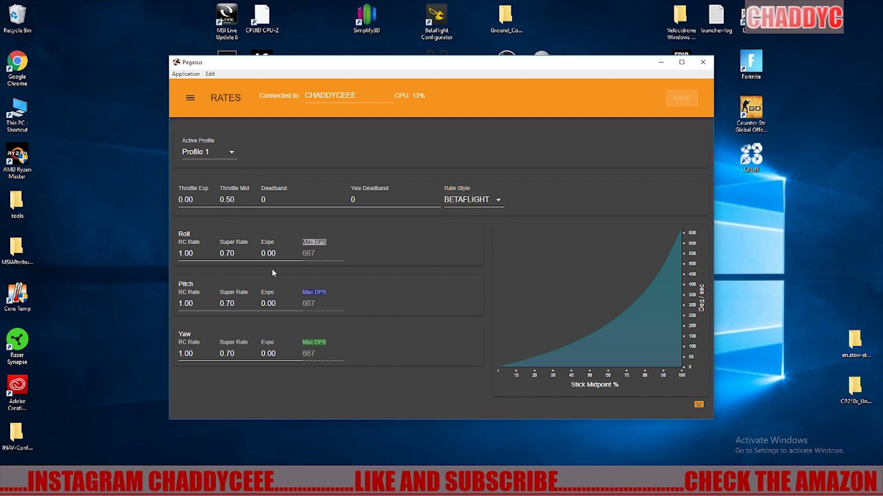
Set the roll RC Rate to 2.00 in rate Profile 1
left_click(184, 253)
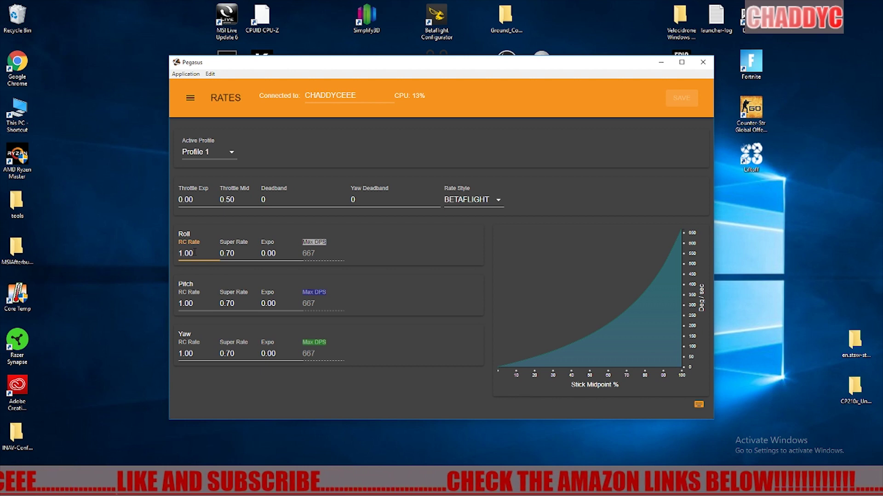
key("BackSpace")
key("BackSpace")
key("BackSpace")
key("BackSpace")
type("2")
key("Tab")
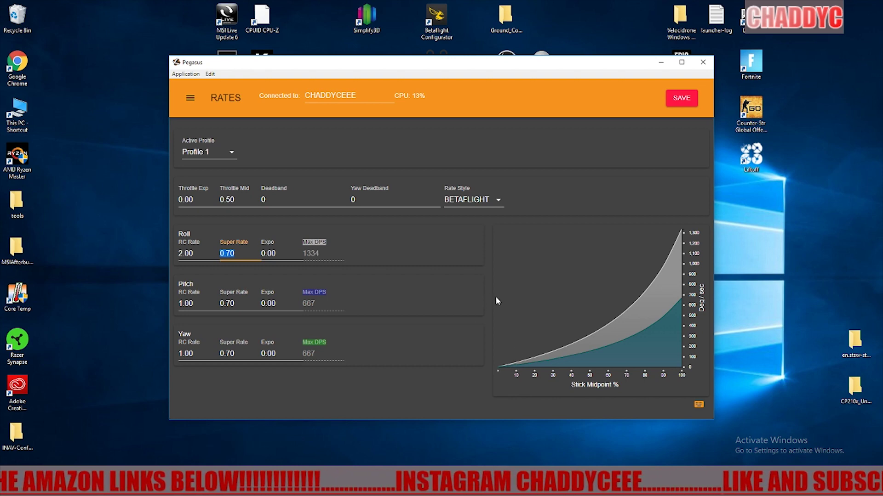
Review the gyro trust and lowpass filter settings, then the battery's voltage and current settings, including the Voltage Scale
left_click(190, 97)
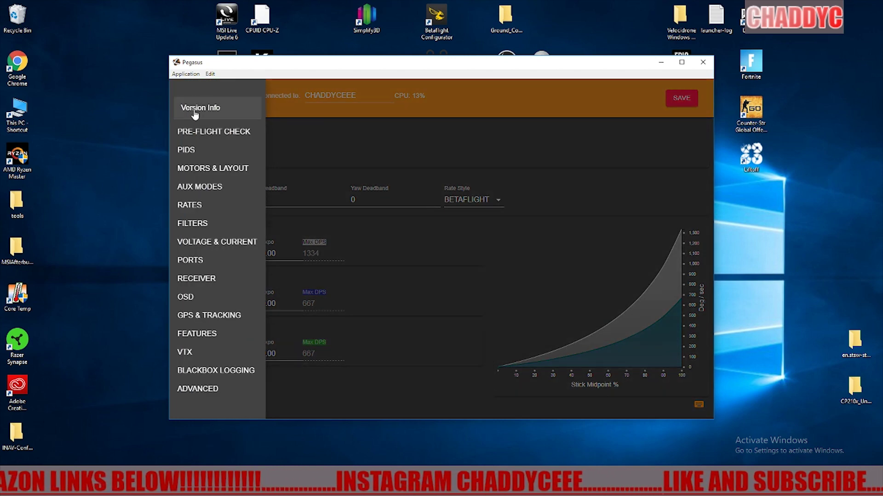
left_click(214, 223)
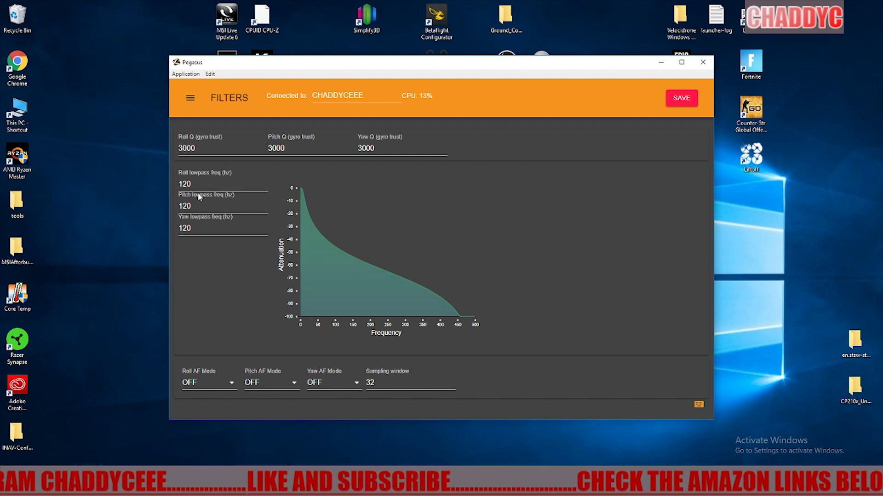
left_click(191, 99)
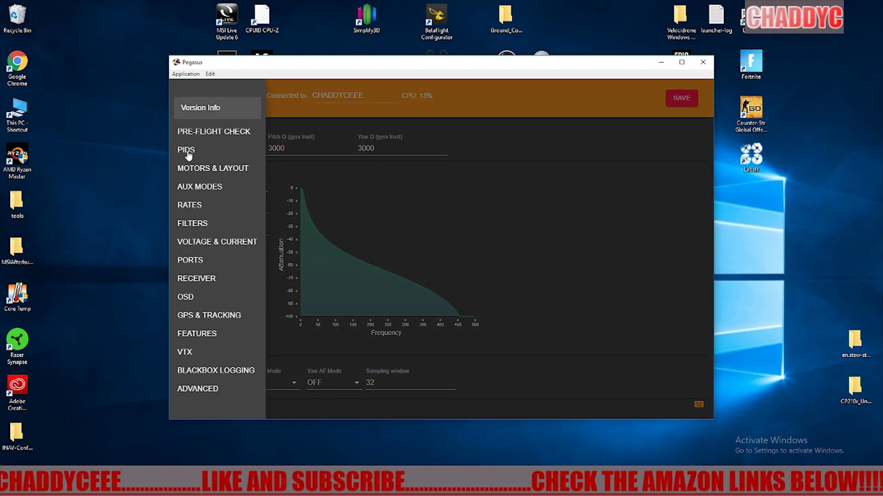
left_click(223, 239)
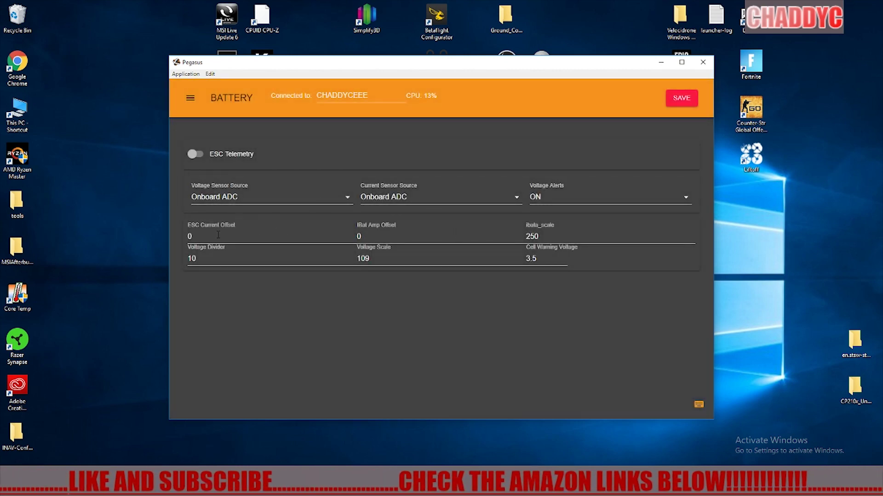
left_click(366, 259)
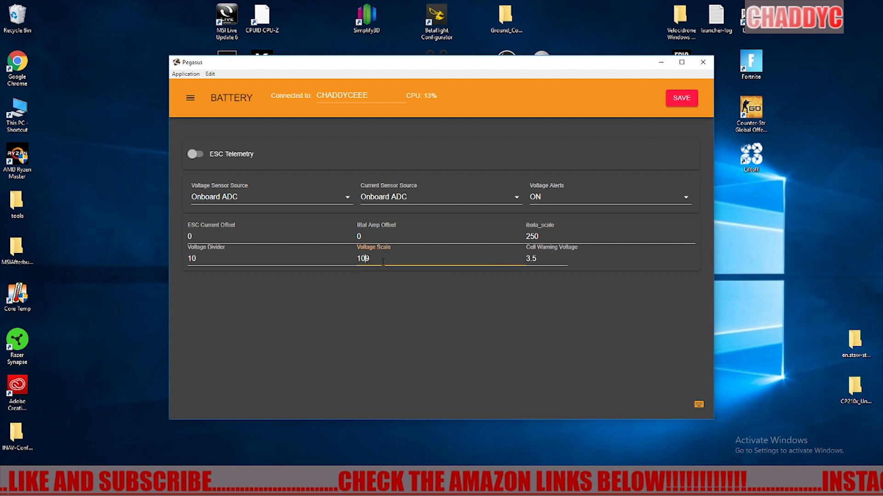
Review the TX/RX port assignments and the receiver settings, checking the available RX Protocol options
left_click(190, 98)
left_click(200, 260)
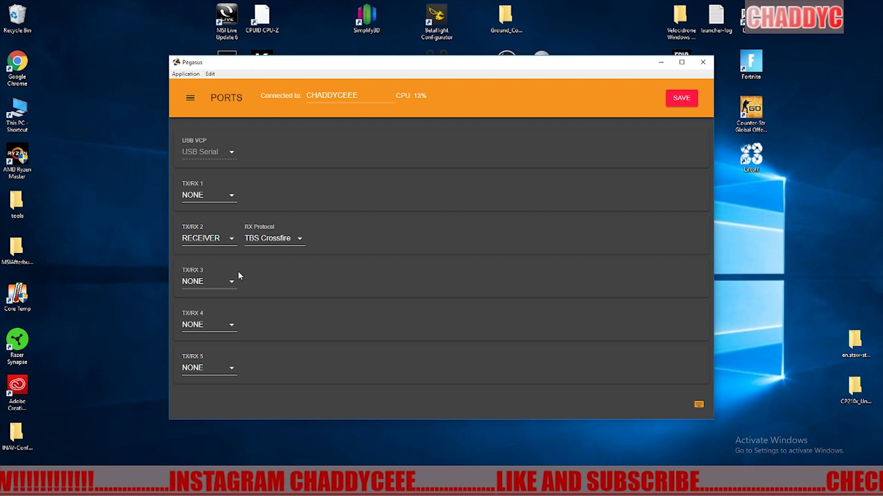
left_click(190, 98)
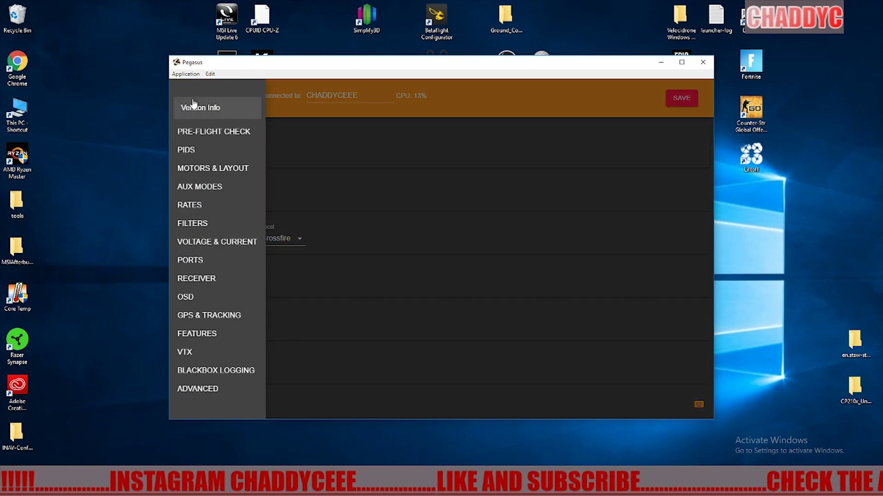
left_click(188, 279)
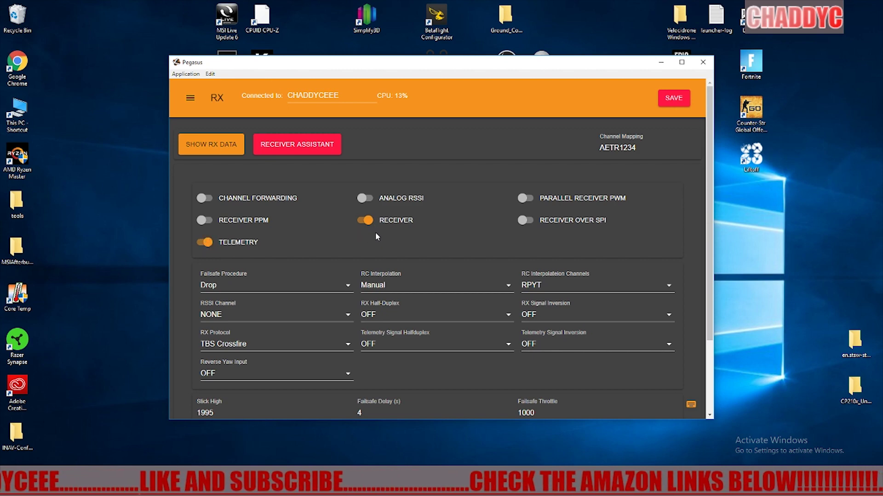
scroll(392, 247, "down", 2)
scroll(392, 248, "up", 2)
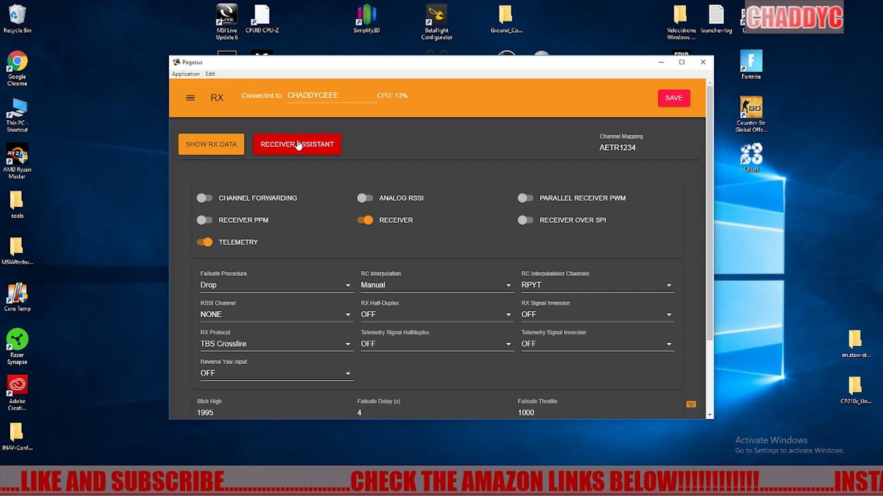
left_click(340, 344)
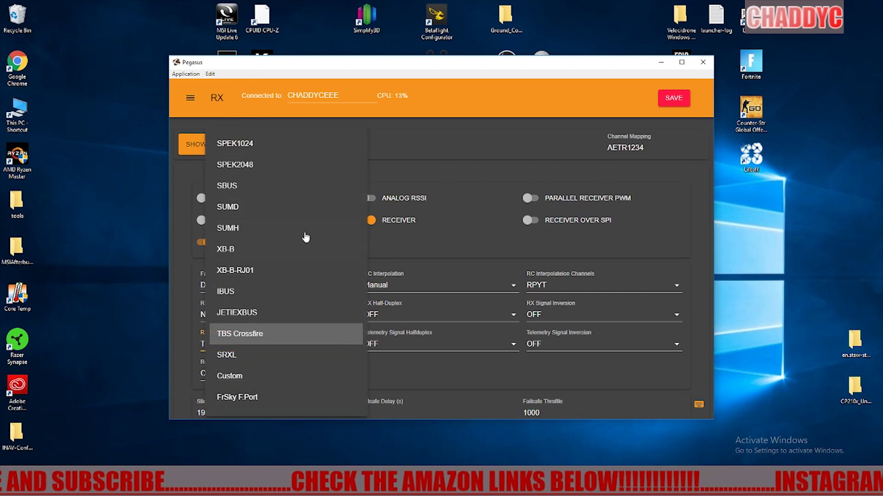
left_click(424, 364)
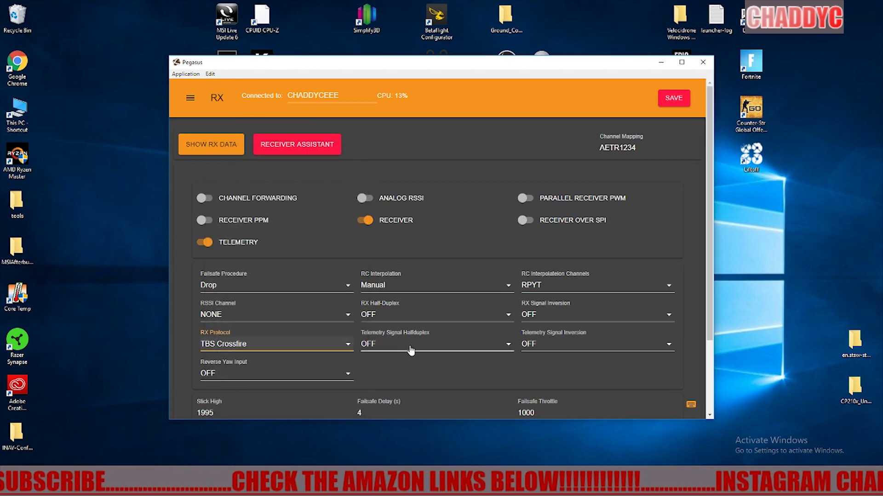
Enable Art. Horizon, Art. Horizon Sidebar and Avg Cell Voltage in the OSD, placing the cell voltage in the preview's lower-left corner
left_click(190, 98)
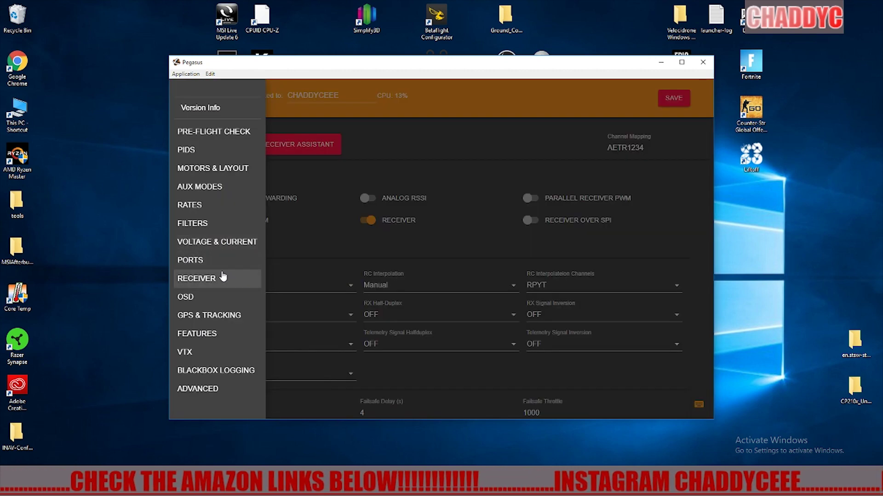
left_click(210, 298)
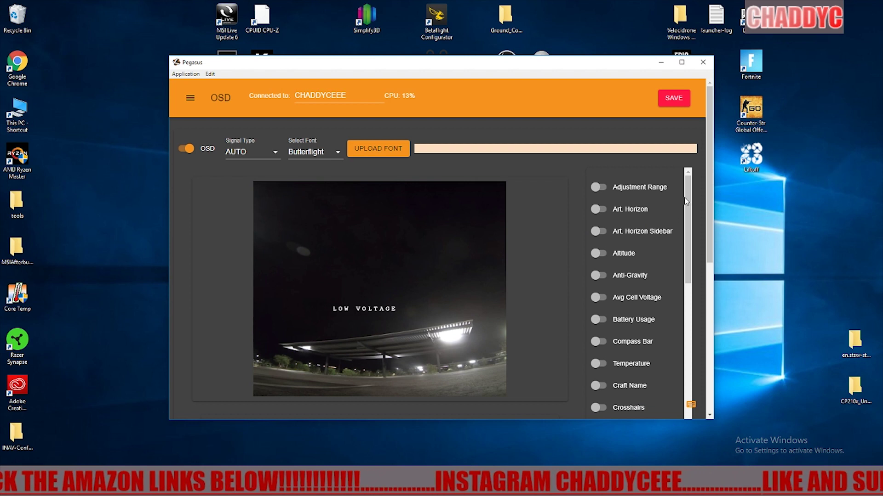
scroll(683, 217, "down", 3)
mouse_move(688, 219)
left_mouse_down()
mouse_move(700, 282)
mouse_move(693, 368)
mouse_move(689, 191)
left_mouse_up()
left_click(599, 209)
left_click(599, 231)
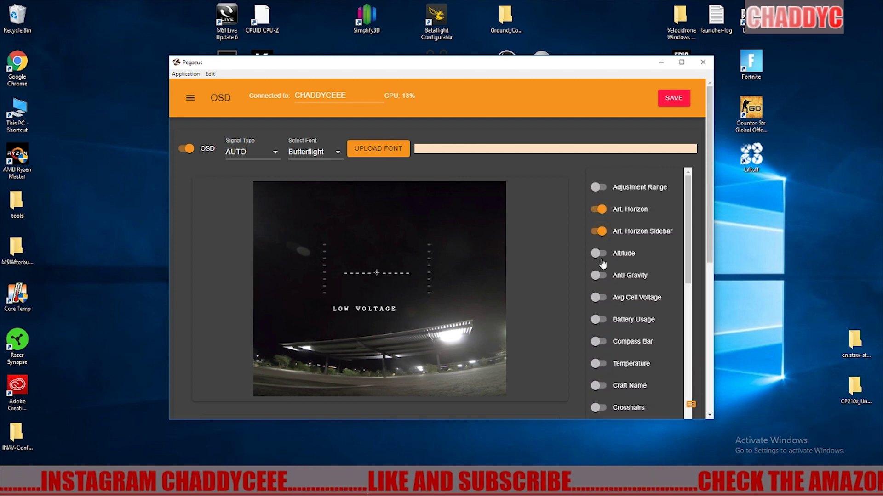
left_click(599, 297)
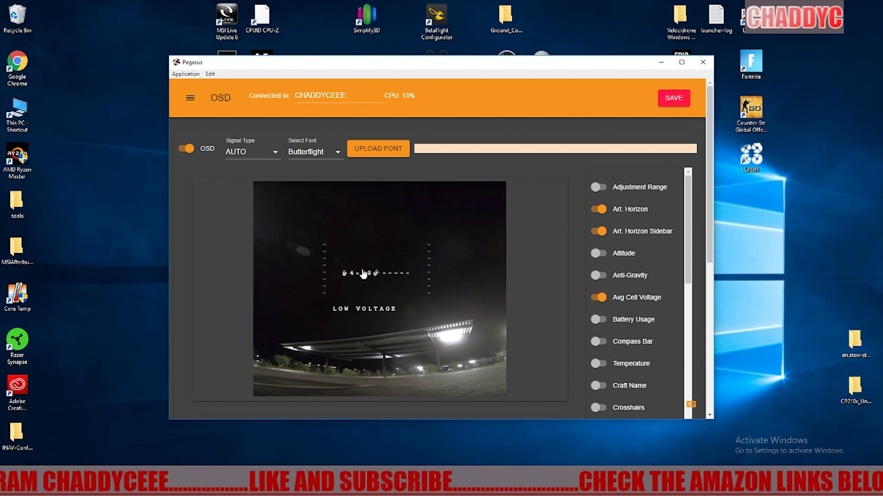
left_click_drag(338, 297, 293, 398)
Set the OSD signal type to NTSC, then re-enable Avg Cell Voltage and place it in the preview's lower-left corner
left_click(250, 152)
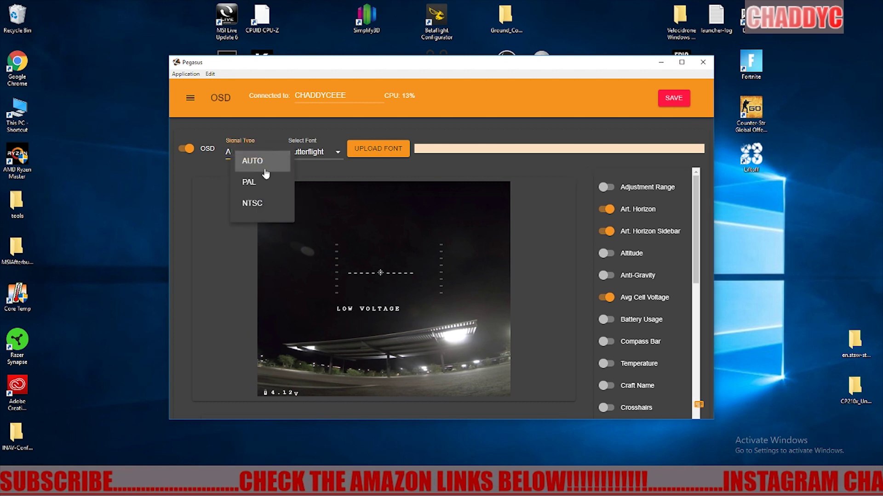
left_click(260, 205)
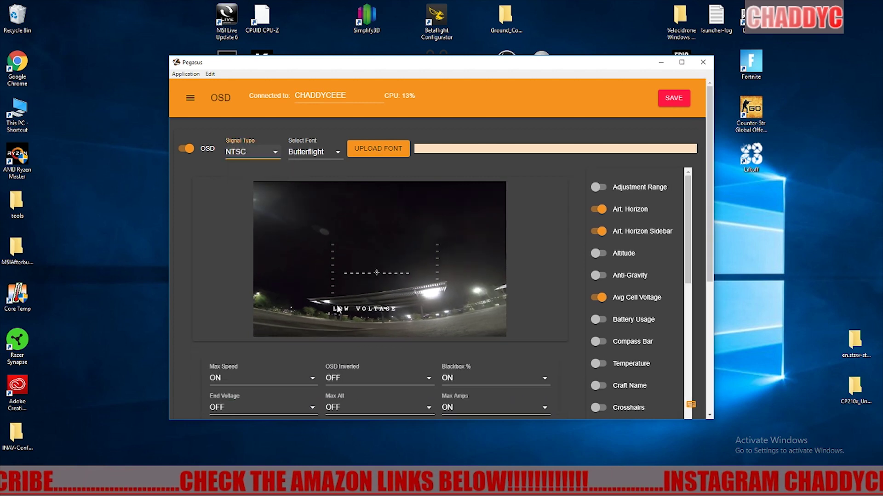
left_click(599, 299)
left_click(600, 300)
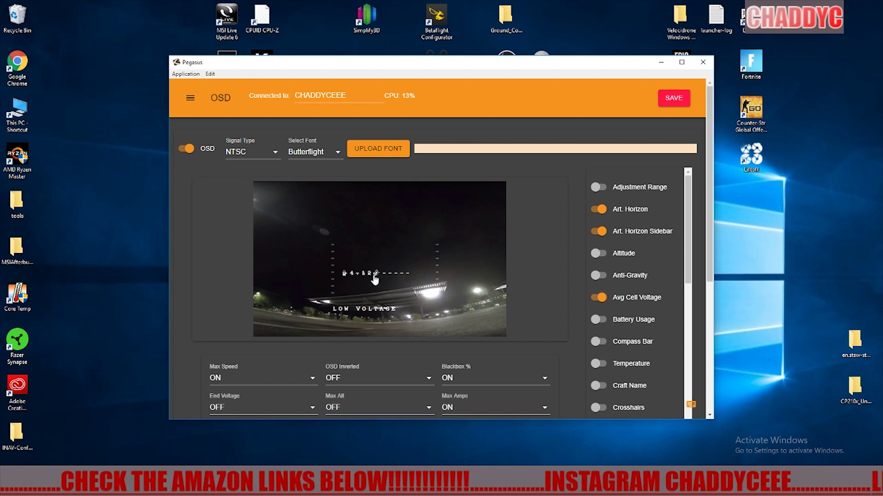
left_click_drag(375, 280, 293, 339)
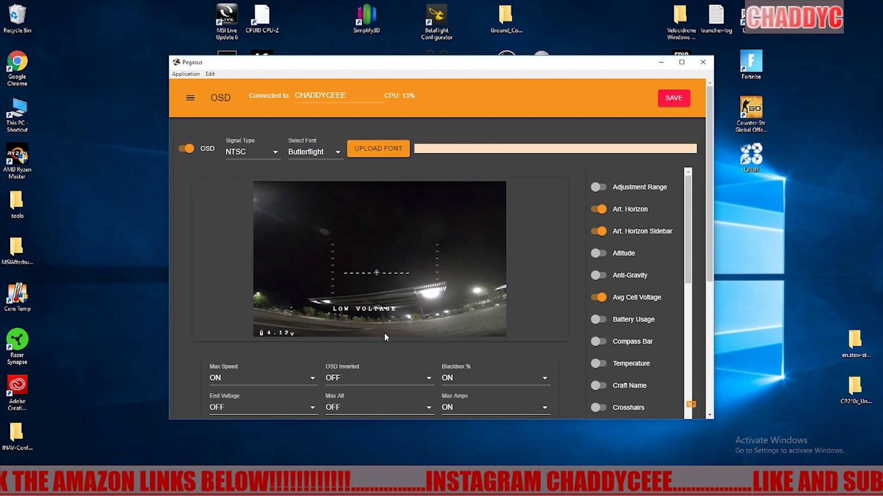
Review the OSD statistics toggles, timers, units, alarm values and offsets below the preview
scroll(403, 356, "down", 3)
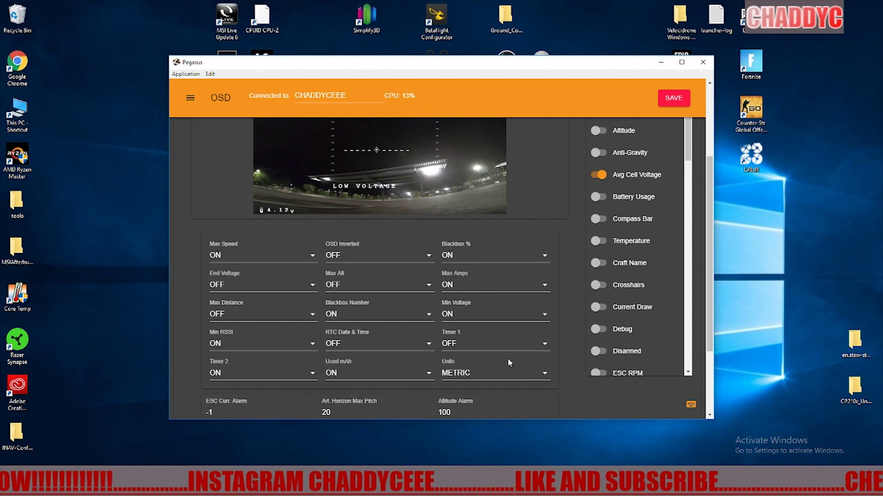
scroll(507, 358, "up", 2)
scroll(507, 358, "down", 3)
scroll(507, 363, "down", 1)
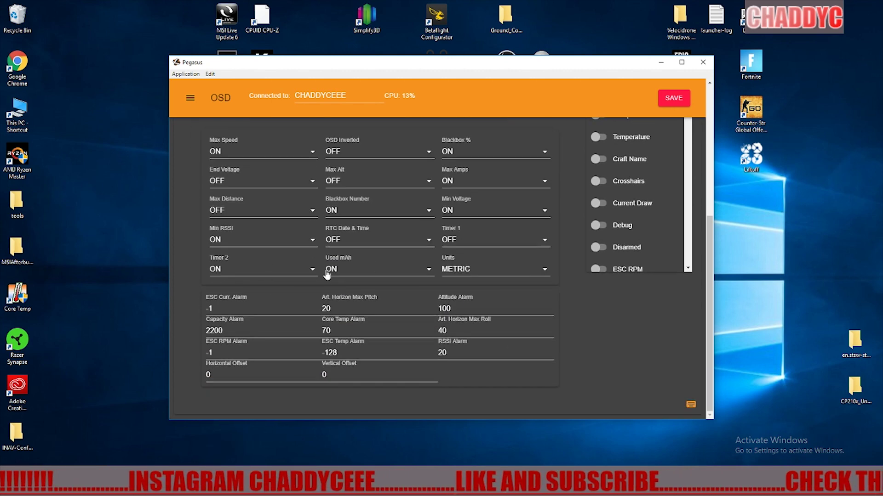
scroll(304, 278, "up", 5)
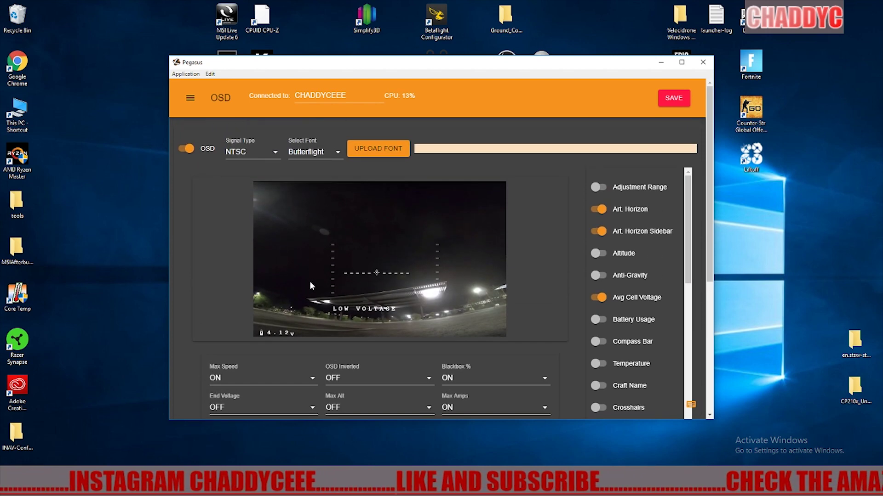
Review the GPS and tracking settings, including the rescue values, and the toggles on the Features page
left_click(190, 99)
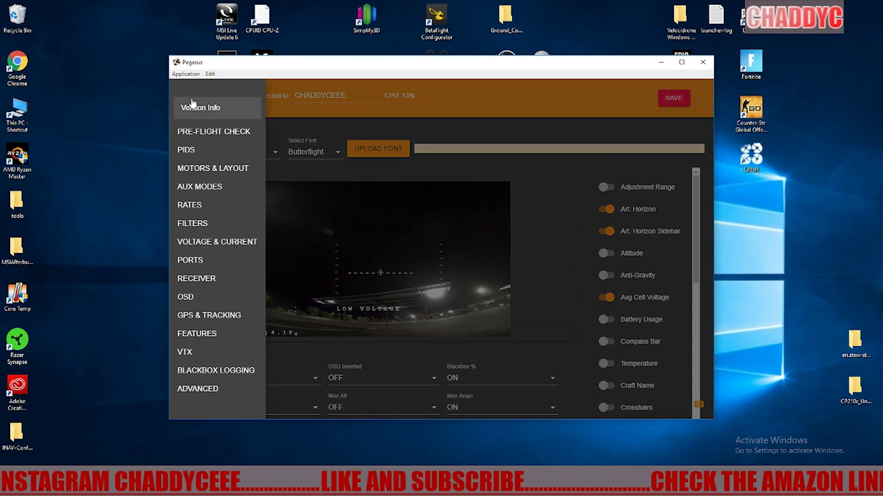
left_click(225, 315)
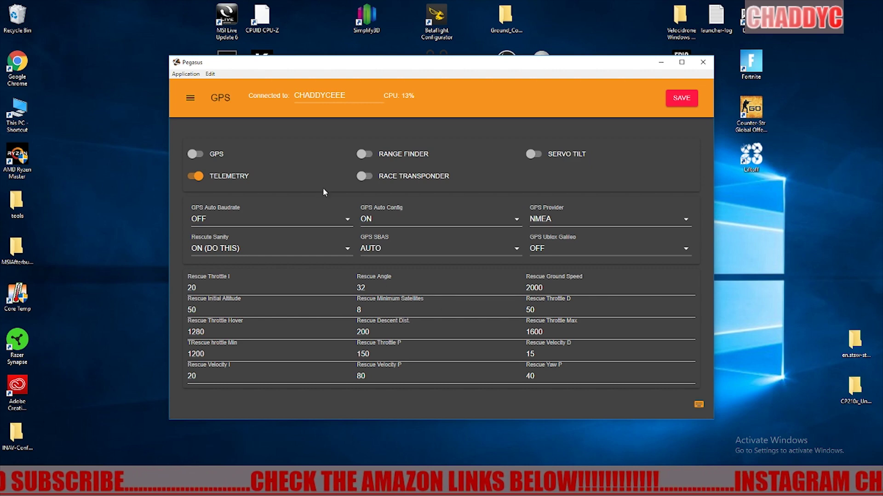
left_click(190, 98)
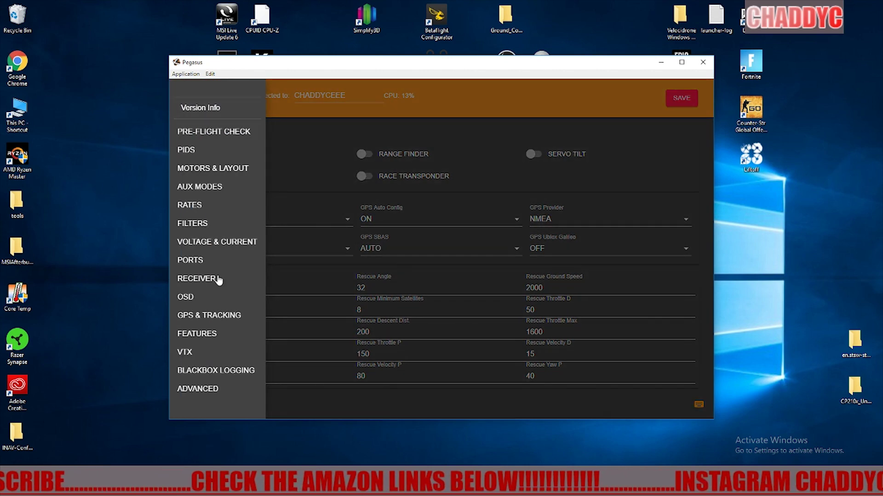
left_click(220, 334)
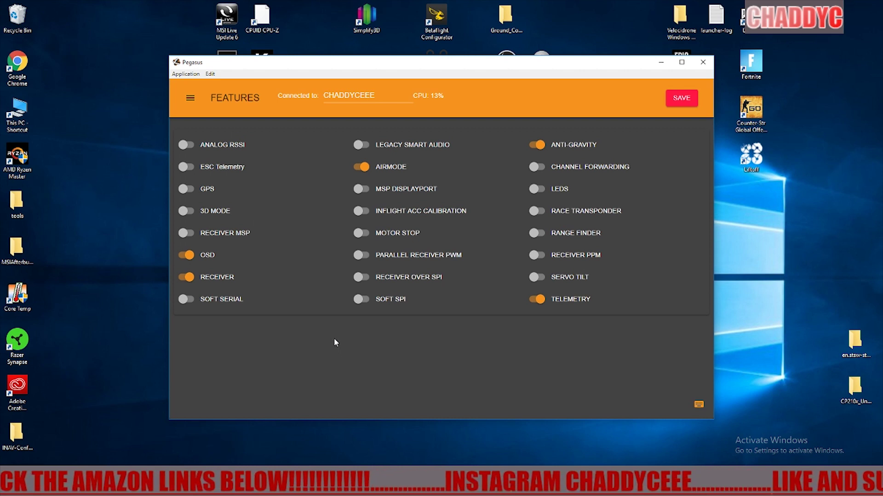
Check the VTX band, channel and power settings, switching Legacy Smart Audio on and back off
left_click(193, 99)
left_click(219, 352)
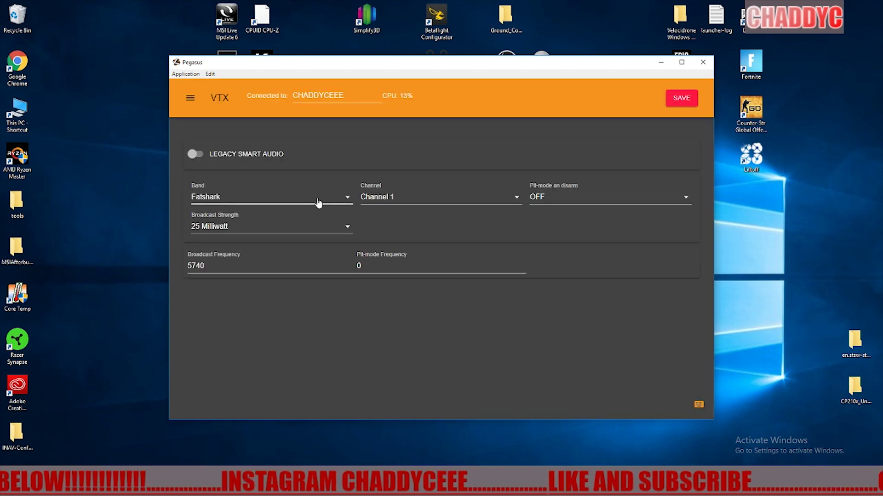
left_click(196, 155)
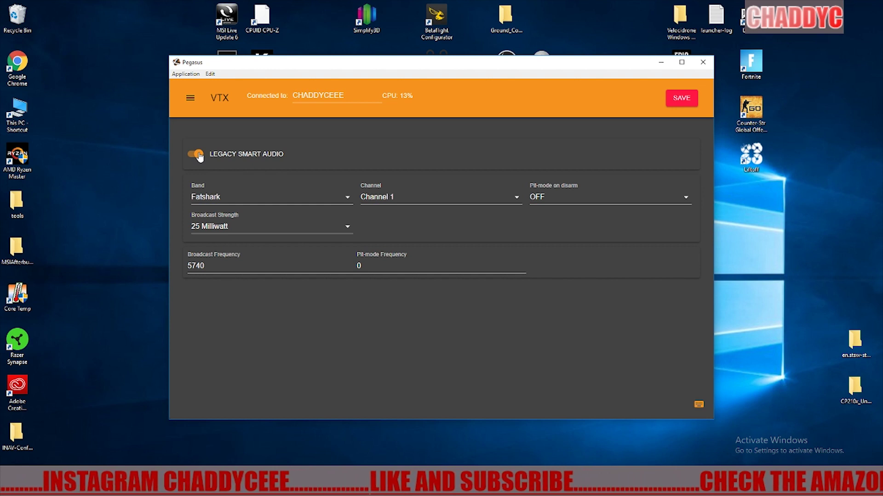
left_click(197, 155)
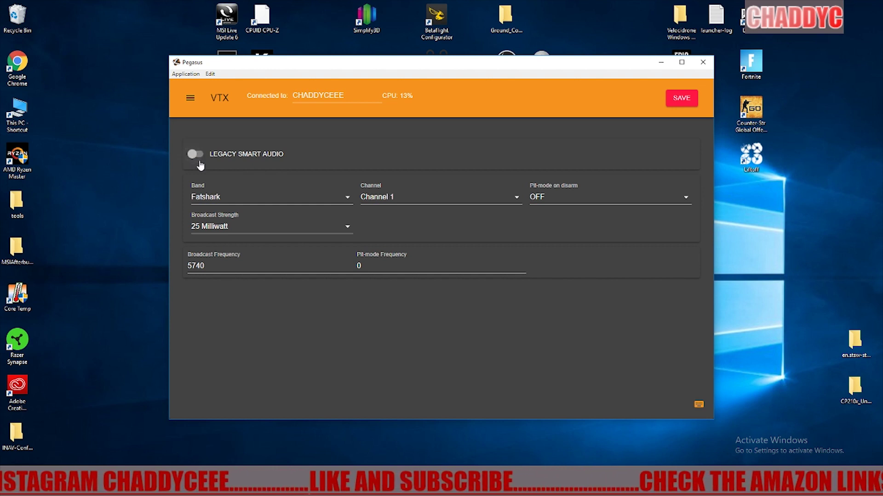
Review the Blackbox logging settings and the full list of advanced options and numeric parameters
left_click(191, 101)
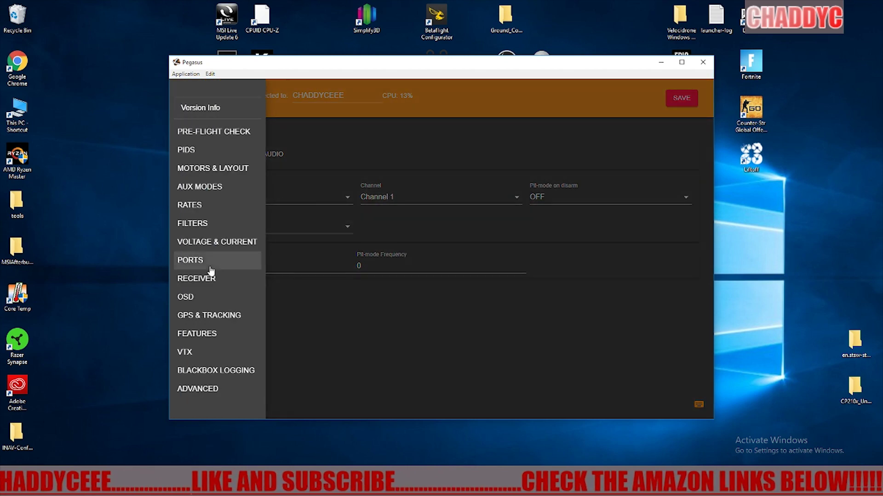
left_click(236, 369)
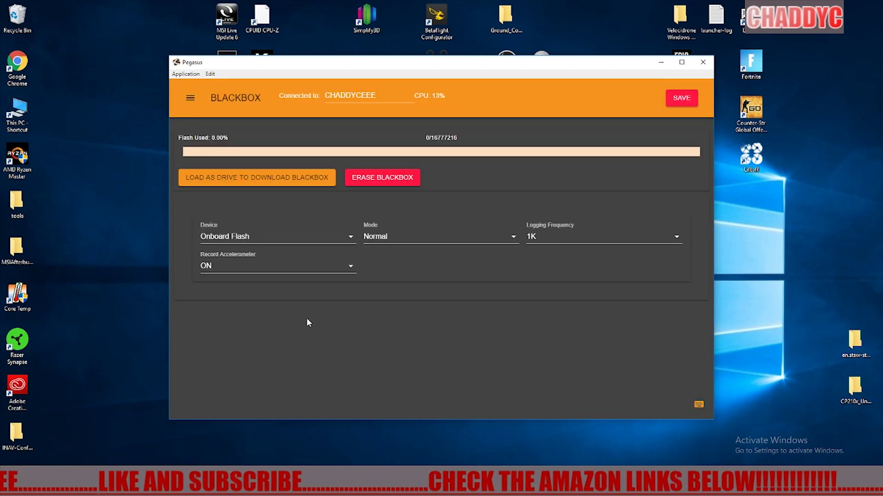
left_click(190, 98)
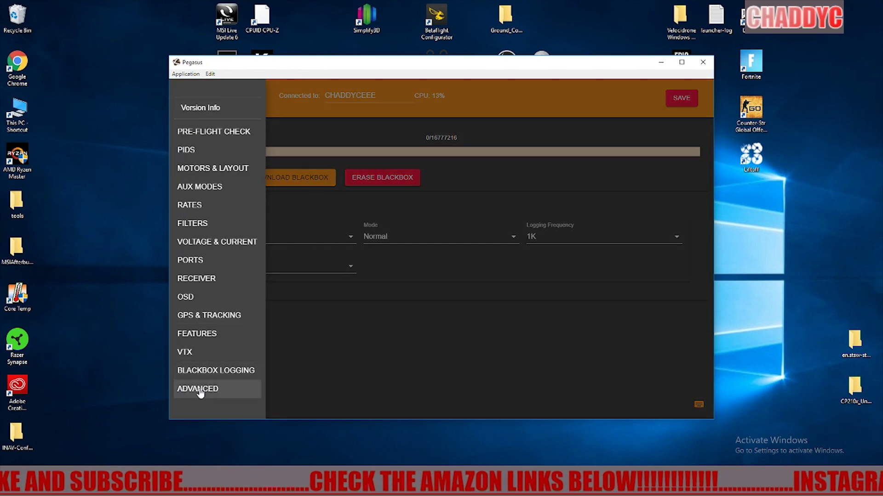
left_click(199, 390)
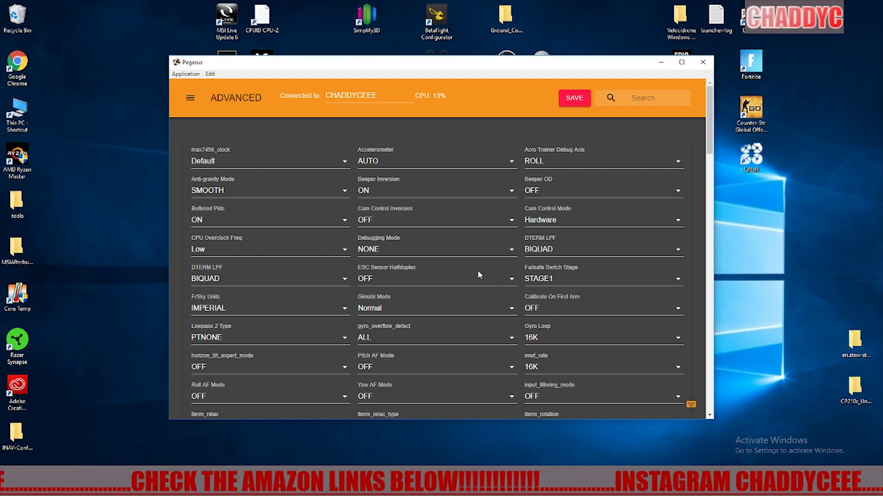
scroll(478, 276, "down", 4)
scroll(492, 279, "down", 15)
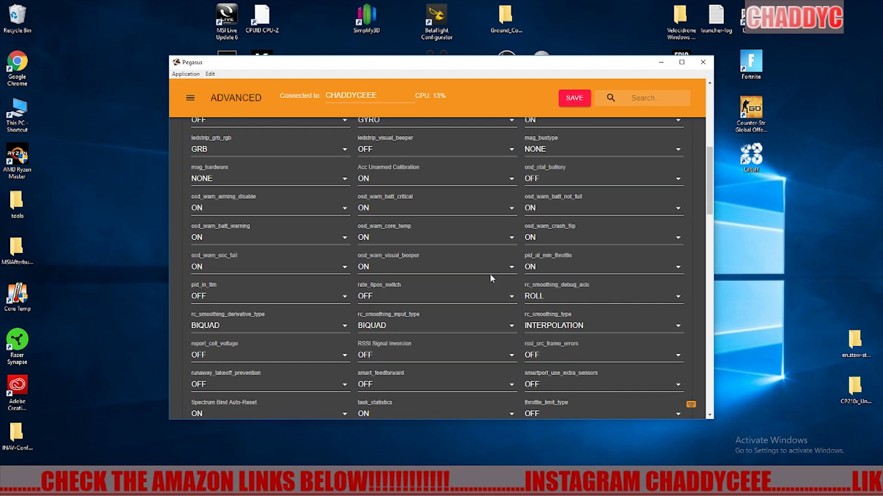
scroll(491, 275, "down", 6)
scroll(491, 276, "down", 1)
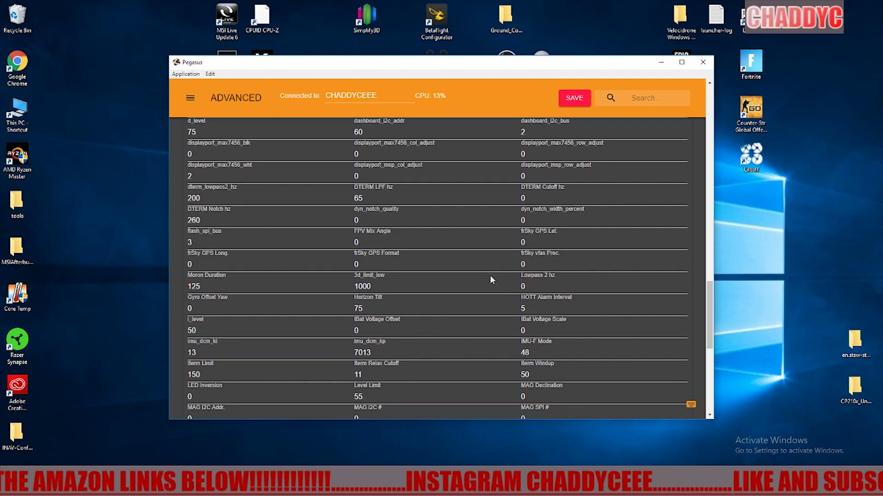
scroll(491, 275, "down", 6)
scroll(491, 277, "down", 3)
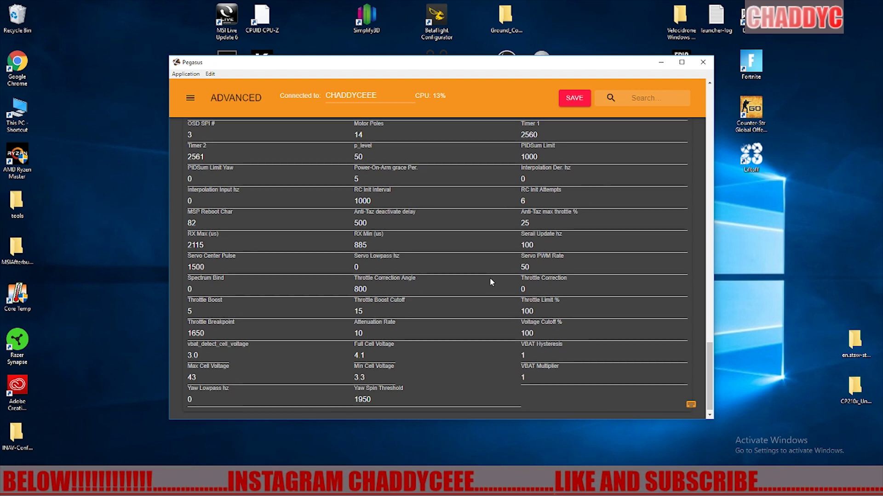
Re-examine the advanced numeric parameters, including the crash recovery, DTERM filter, Anti-Taz, throttle and cell voltage values
scroll(490, 278, "up", 6)
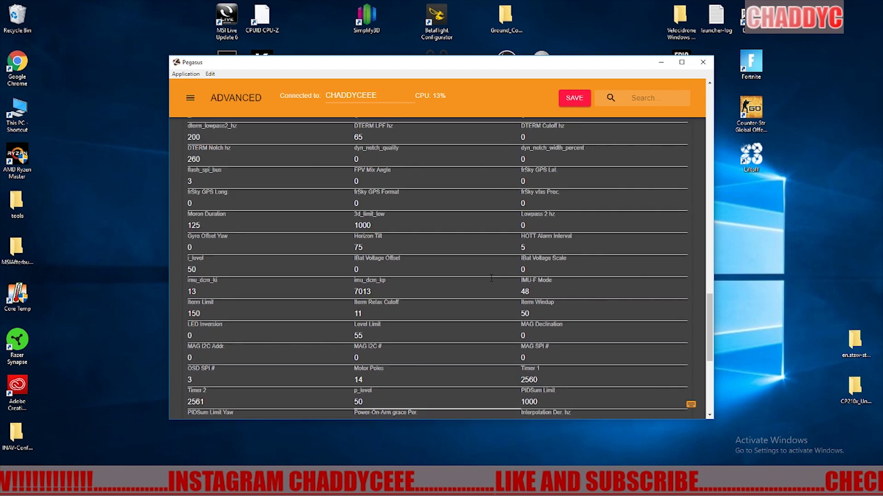
scroll(490, 276, "up", 6)
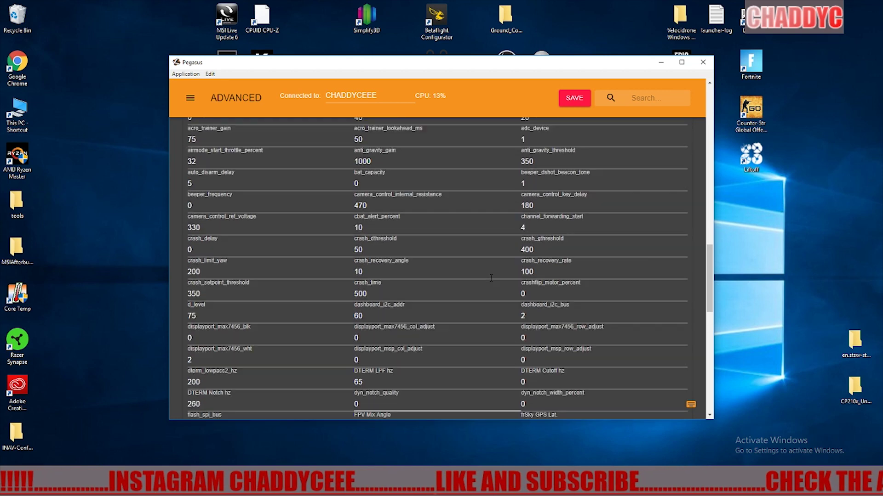
scroll(491, 278, "up", 3)
scroll(368, 205, "down", 8)
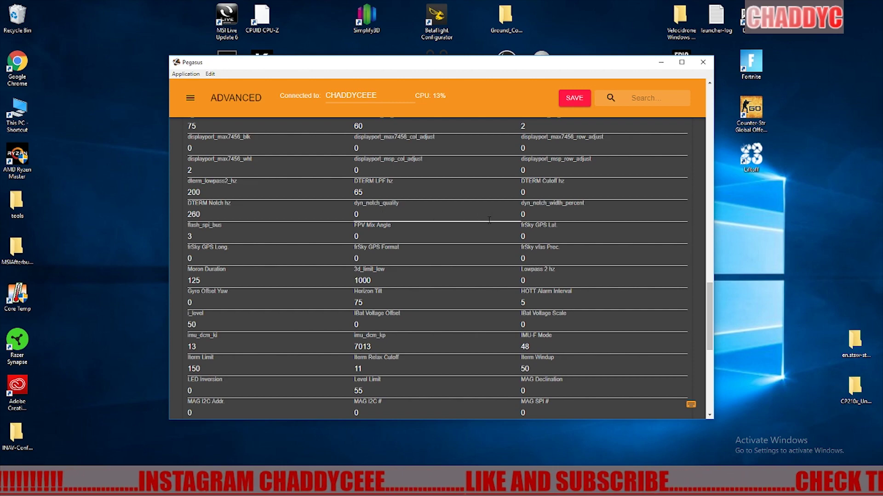
scroll(567, 281, "down", 5)
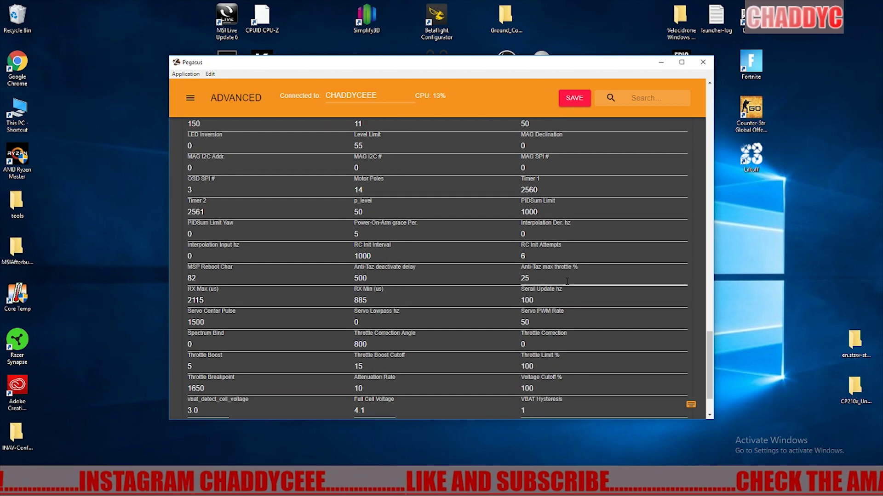
scroll(567, 282, "down", 5)
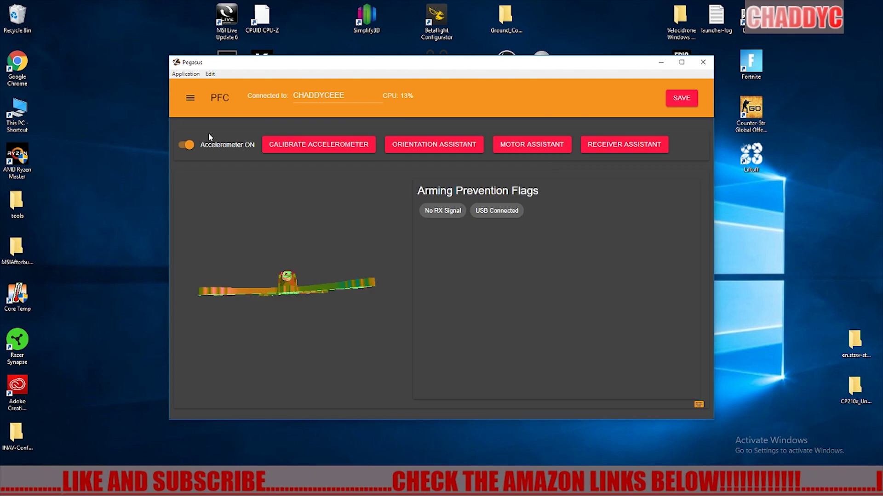